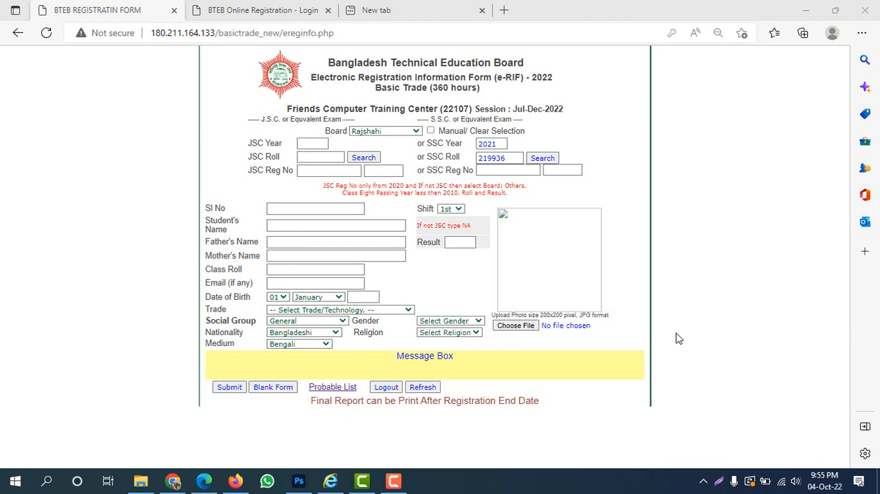
Open the Bangladesh Technical Education Board website, bteb.gov.bd, in the empty browser tab.
click(403, 16)
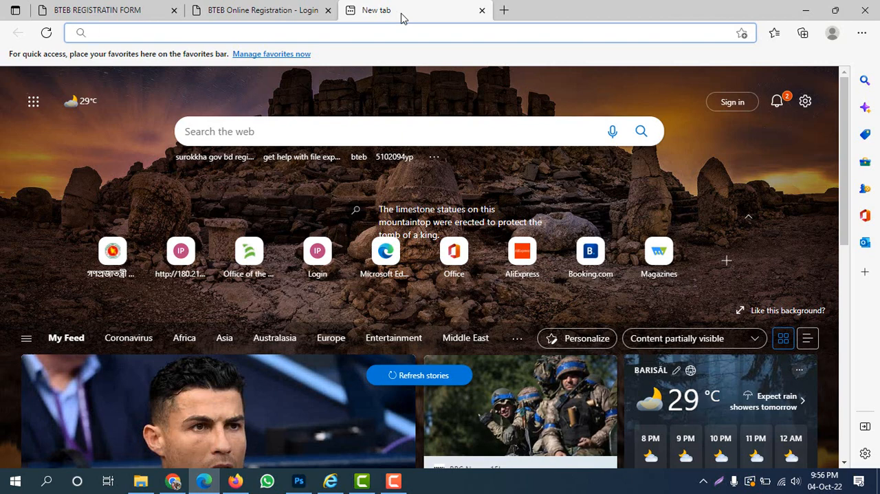
text(bo)
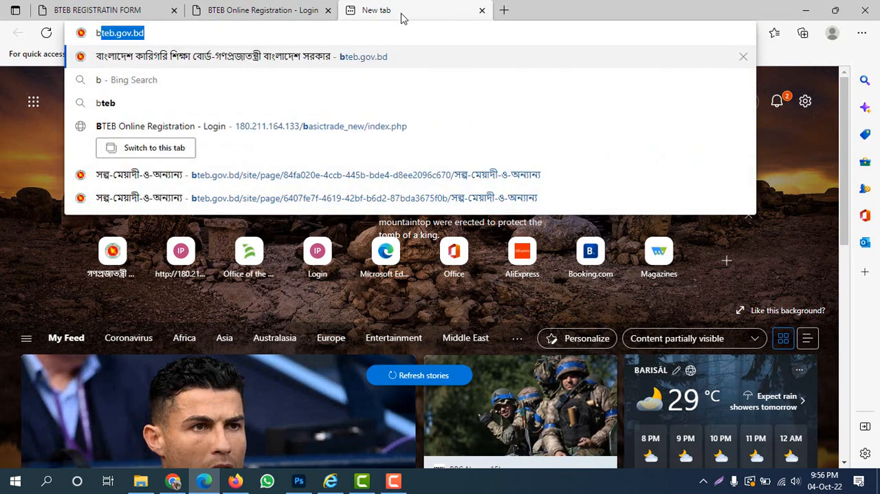
key(BackSpace)
key(BackSpace)
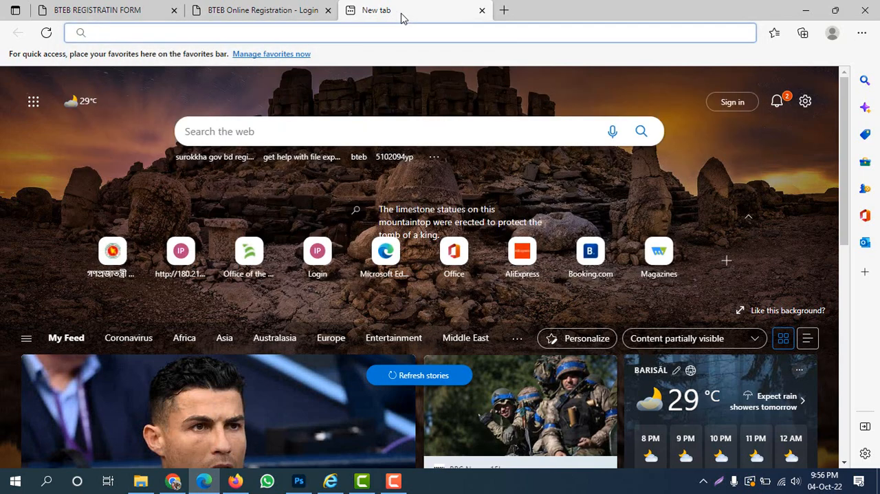
text(bteb.gov.bd)
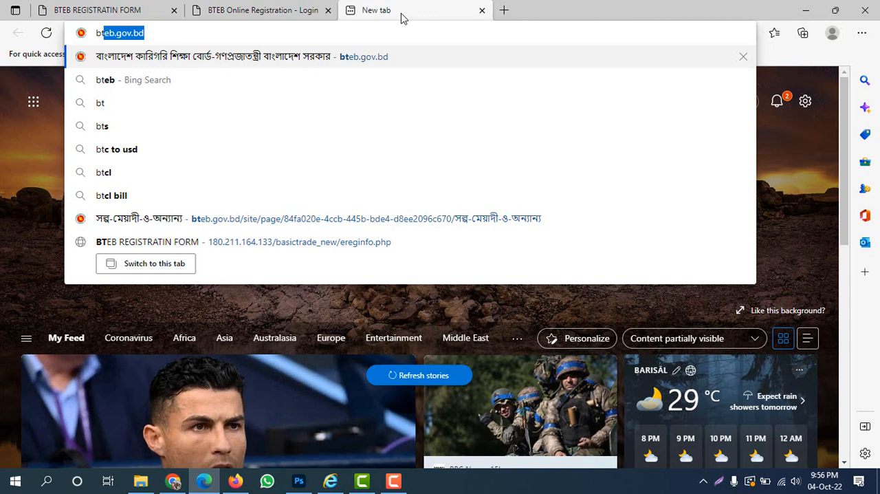
key(Return)
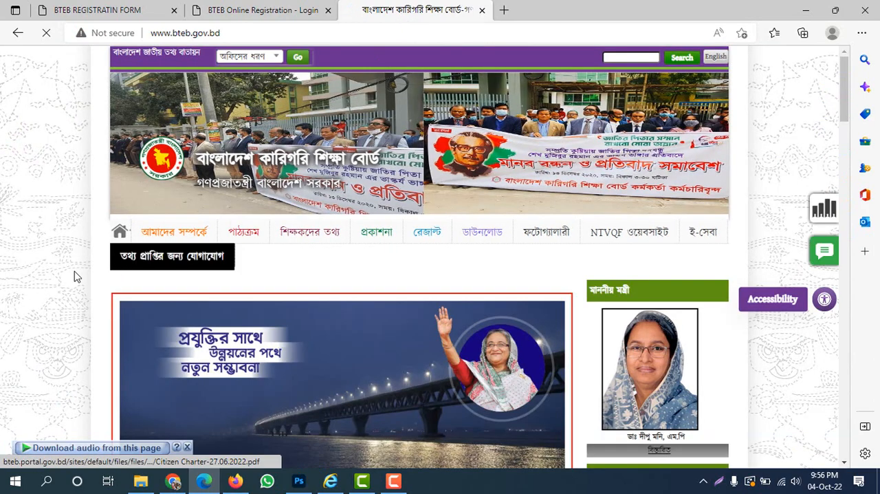
Open the short-term and other courses page (সল্প মেয়াদী ও অন্যান্য) from the registration section of the home page.
scroll(7, 310, down, 10)
scroll(7, 311, down, 1)
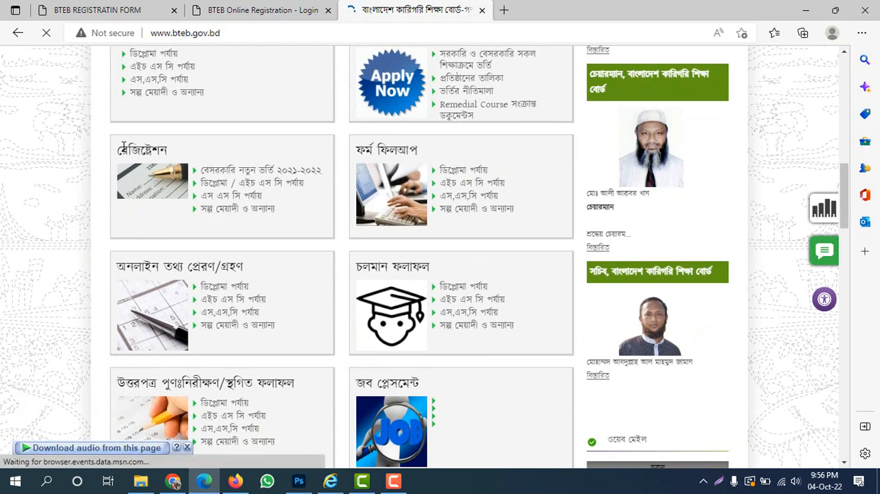
click(249, 218)
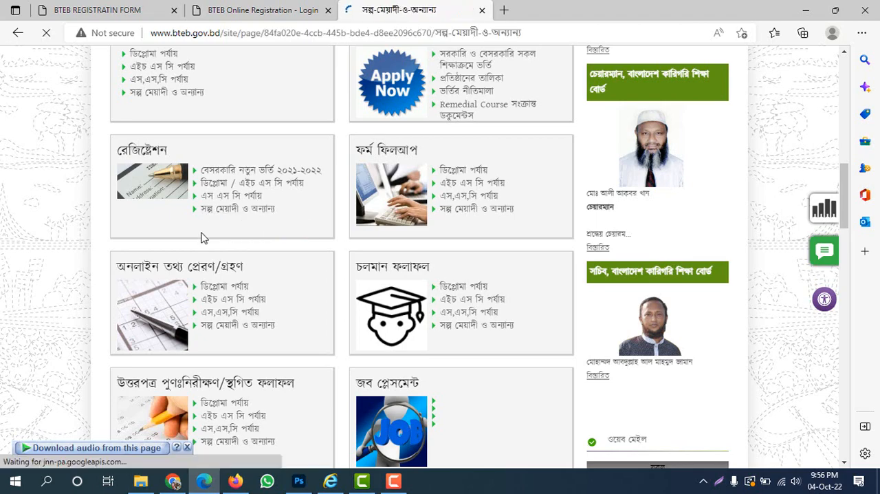
Open the Basic Trade & Advanced Certificate/ Certificate Course Online Registration link from the online registration list.
mouse_move(180, 246)
scroll(21, 295, down, 8)
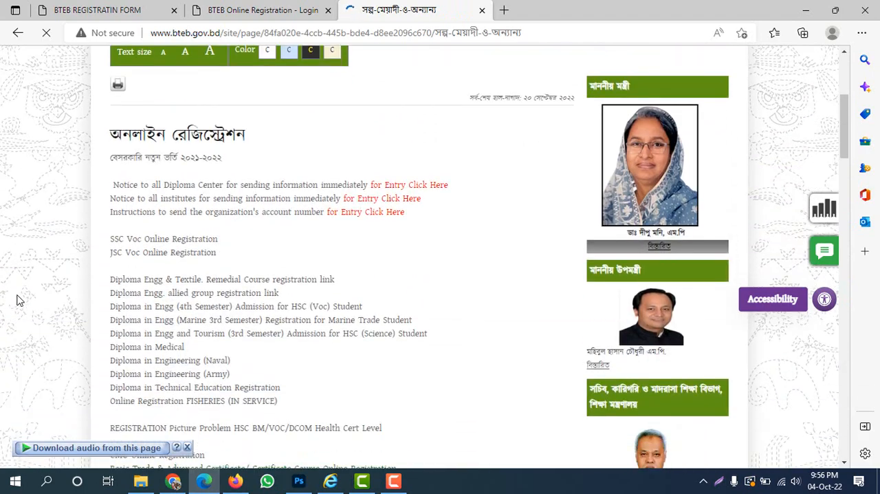
scroll(27, 248, up, 2)
scroll(30, 224, down, 1)
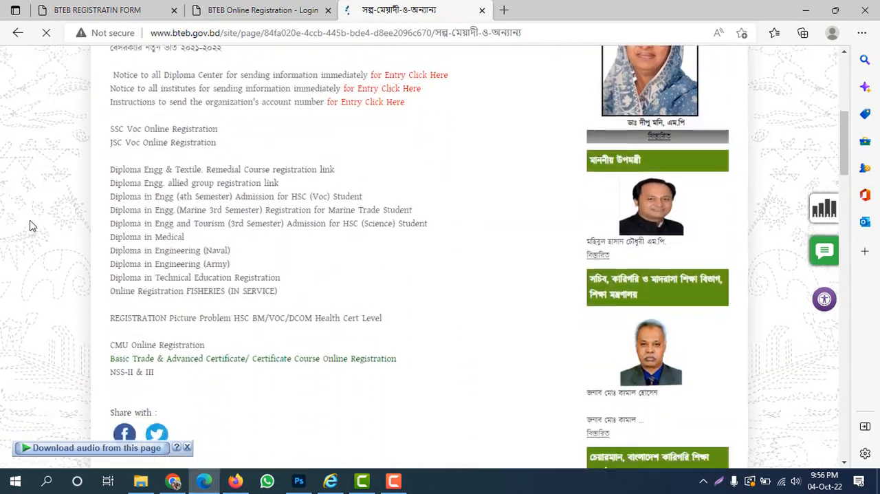
scroll(29, 224, down, 1)
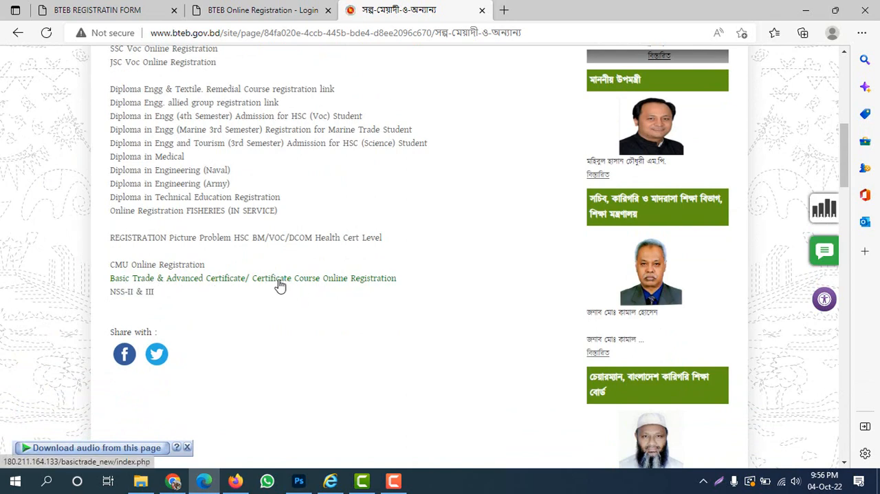
click(333, 281)
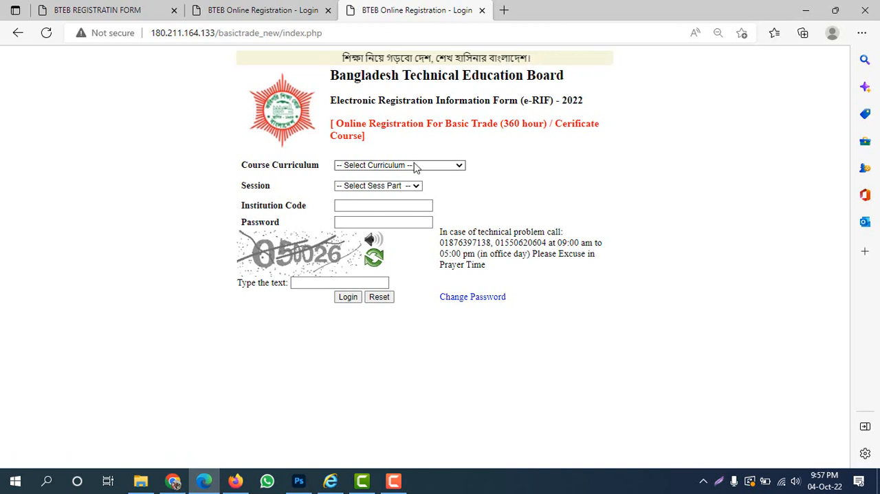
key(Print)
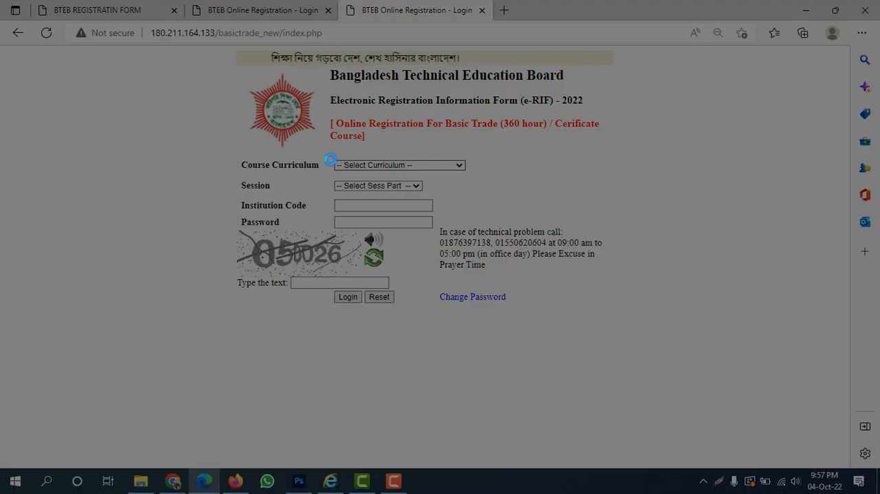
drag(315, 153, 495, 179)
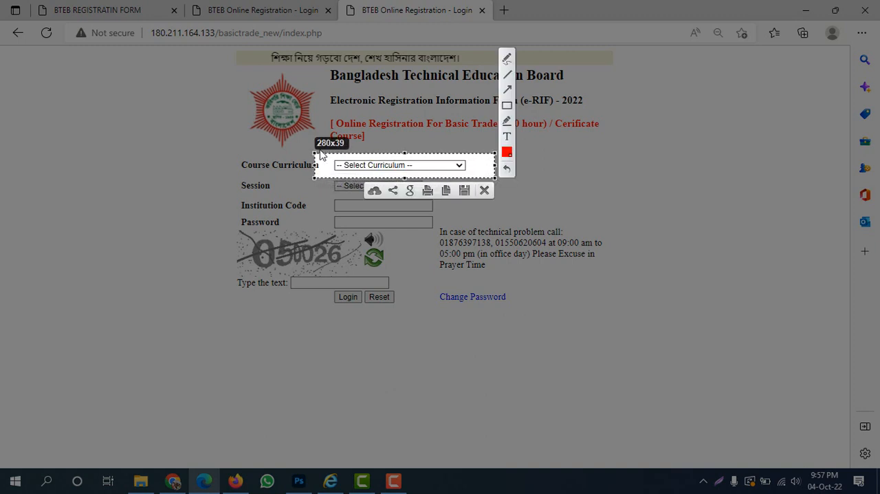
drag(315, 153, 234, 153)
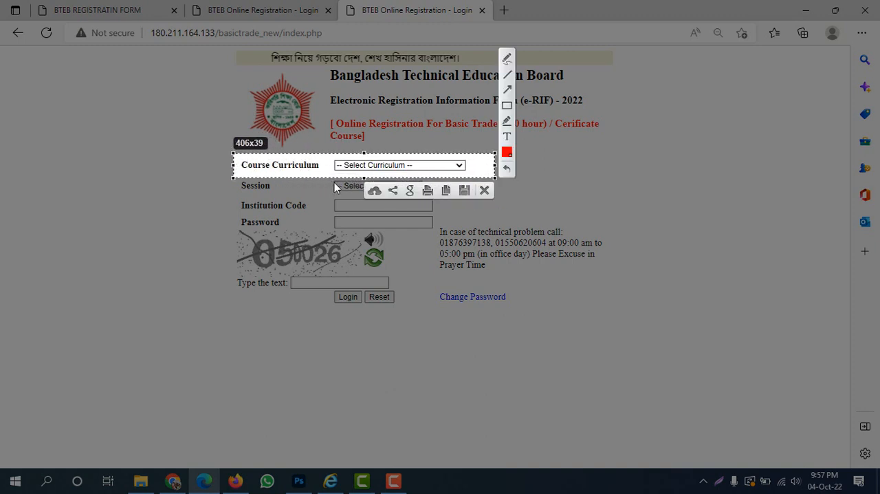
key(Escape)
Set the course curriculum to 30- Basic Trade (360 hours) and the session to July-December-2022.
click(405, 166)
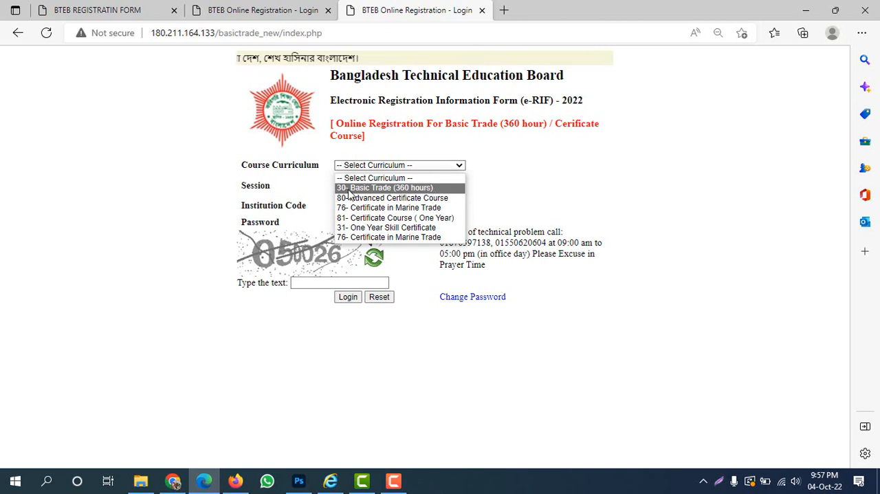
click(447, 189)
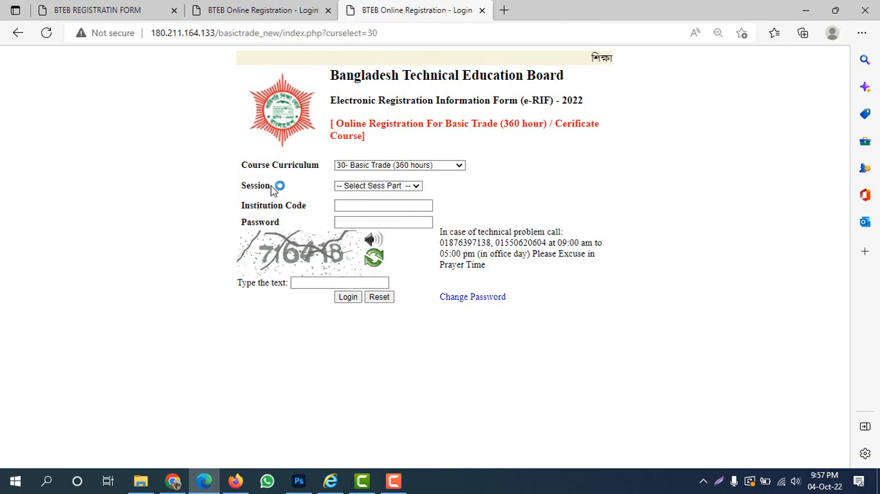
click(383, 186)
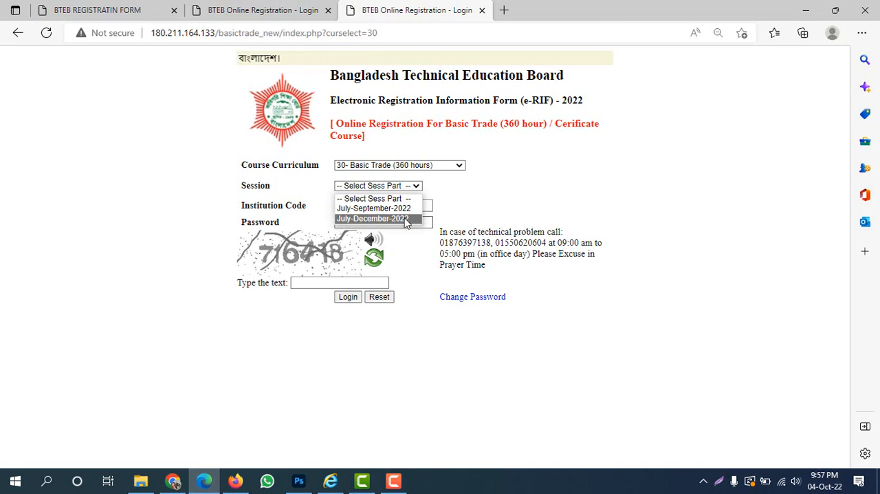
click(408, 219)
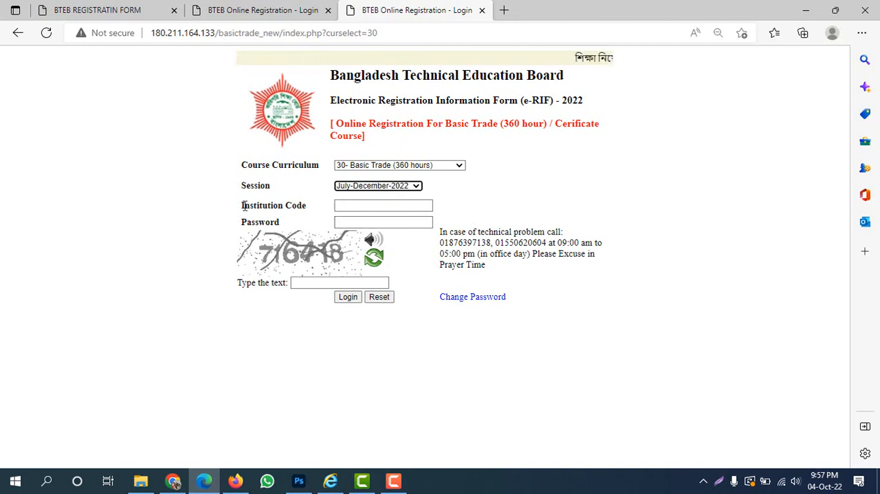
Enter the institution code in the login form.
drag(243, 205, 309, 211)
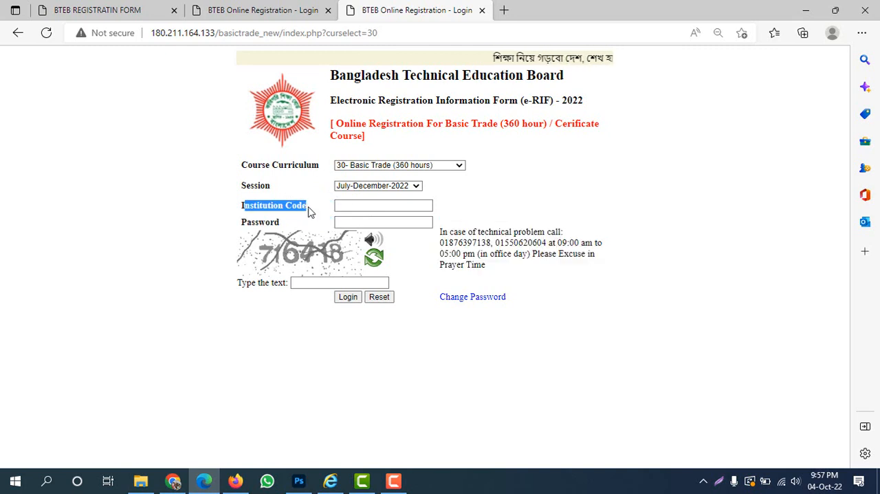
click(361, 206)
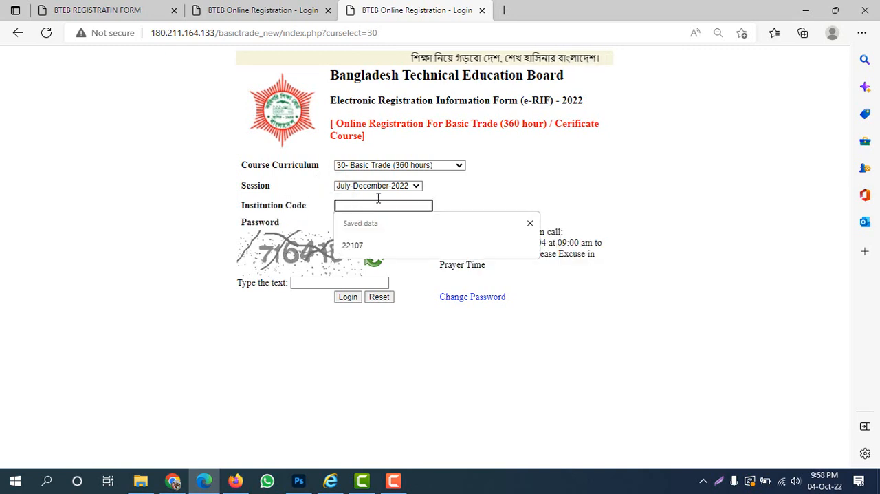
click(579, 180)
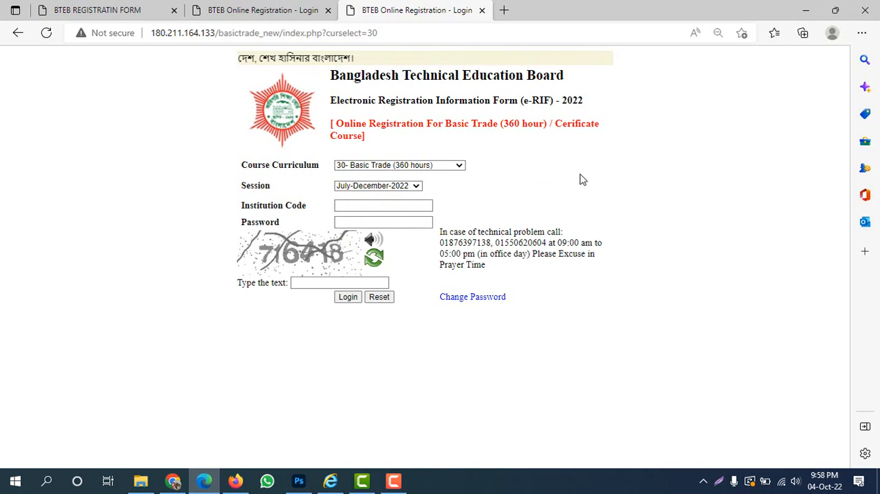
click(345, 204)
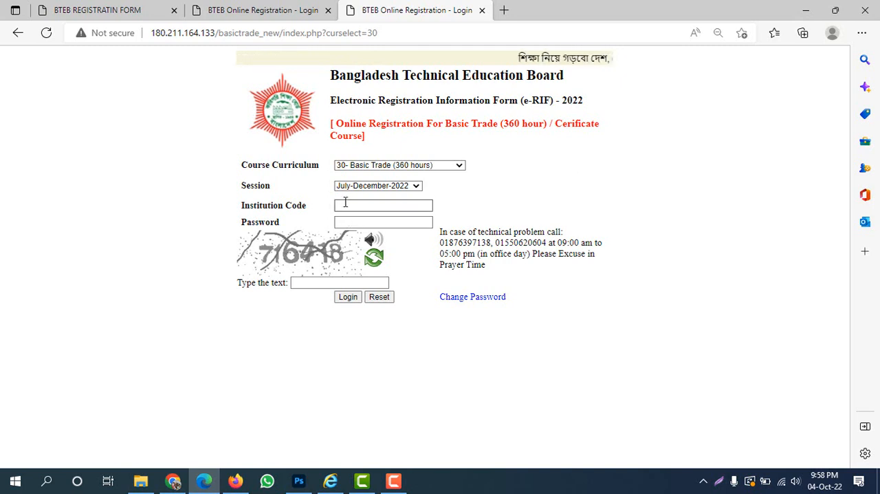
text(22)
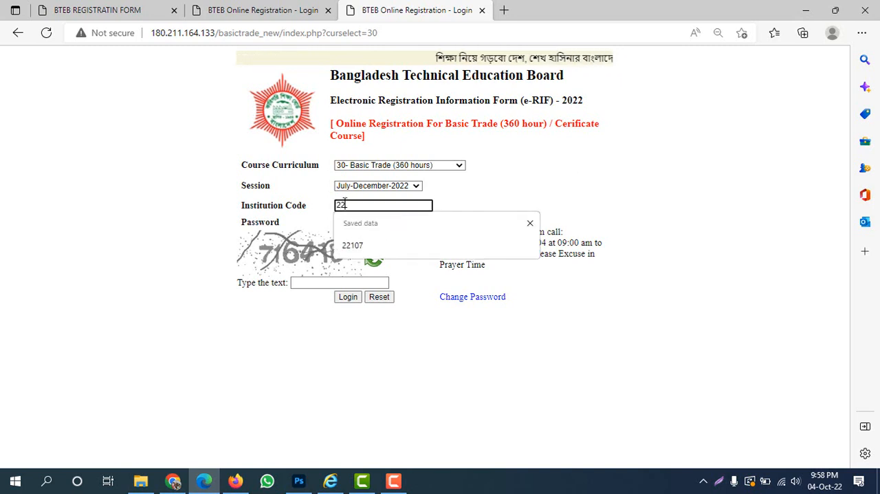
text(107)
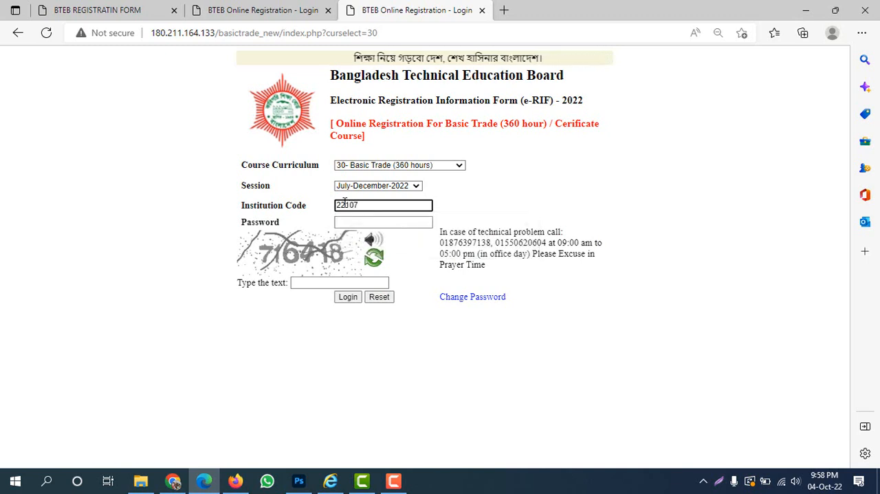
Enter the account password and the captcha text, and log in to the registration system.
click(366, 221)
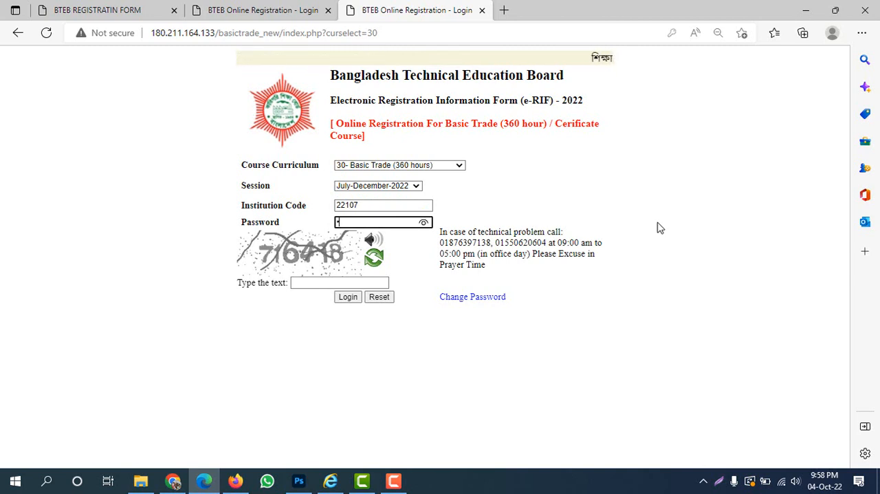
text(•••••)
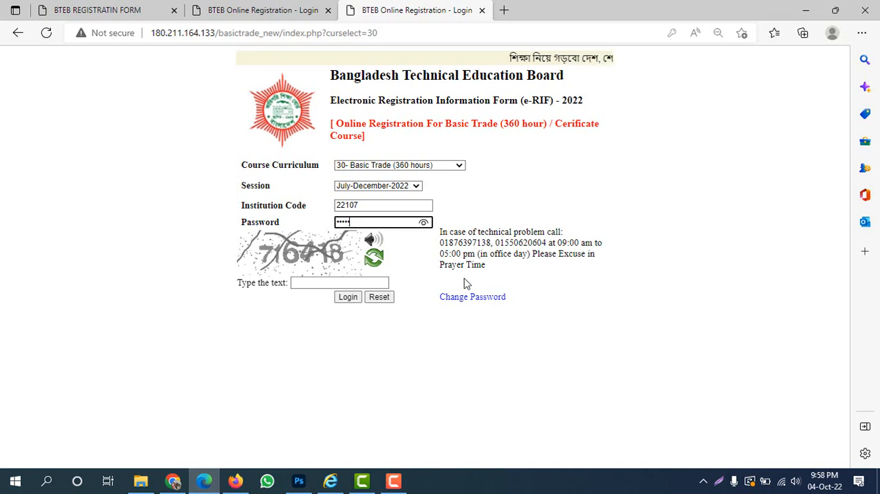
click(310, 283)
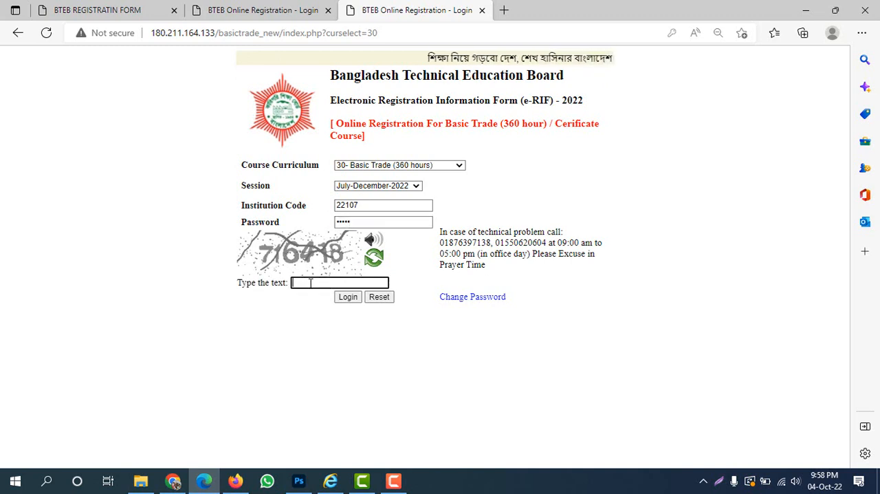
text(71)
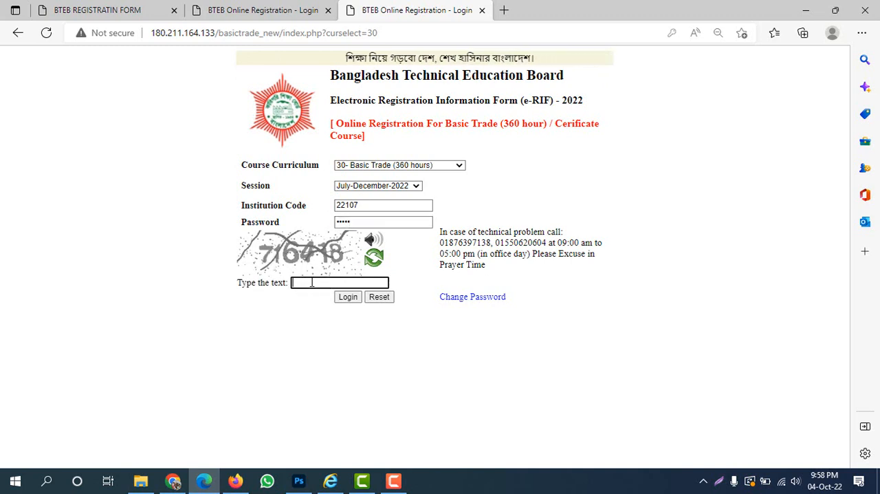
text(6418)
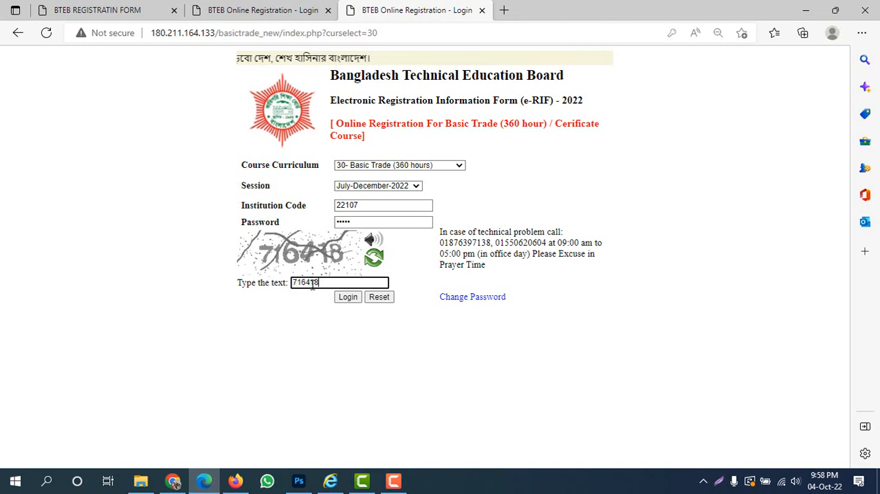
click(347, 302)
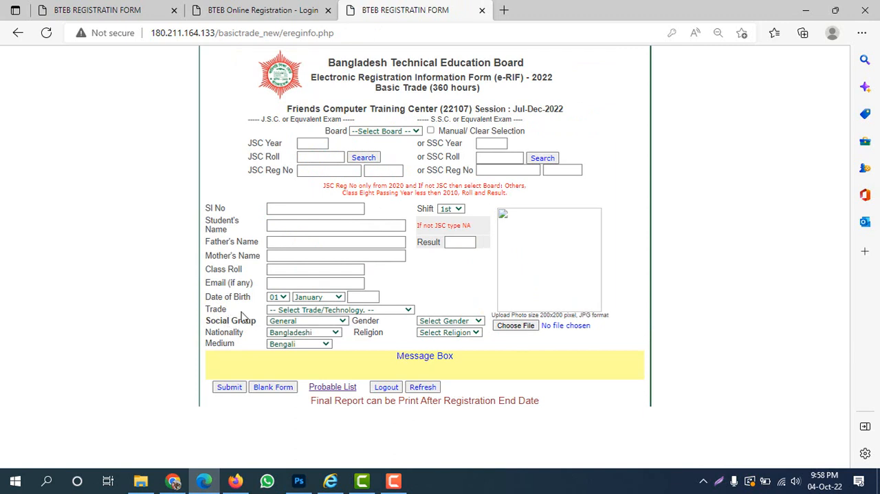
Capture a screenshot of the whole blank registration form, about 760 by 603 pixels, and copy it.
key(Print)
drag(184, 44, 674, 431)
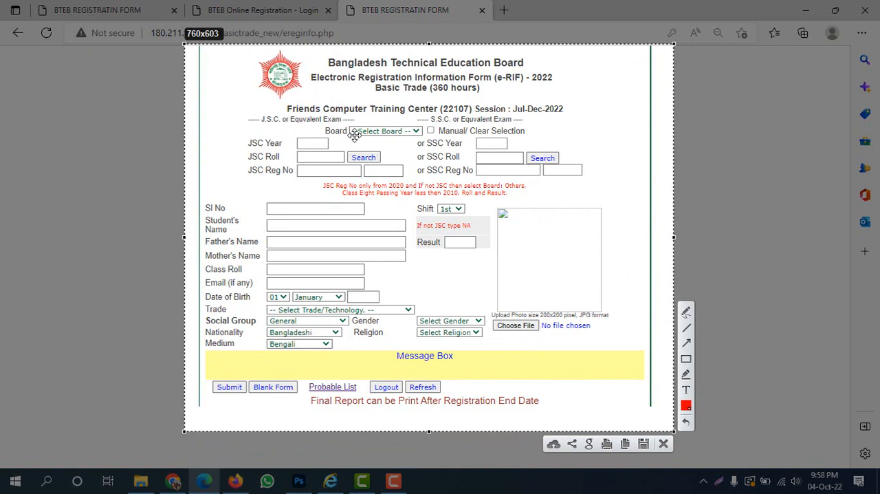
key(ctrl+c)
Choose Rajshahi as the education board for the student's JSC or SSC exam.
click(312, 145)
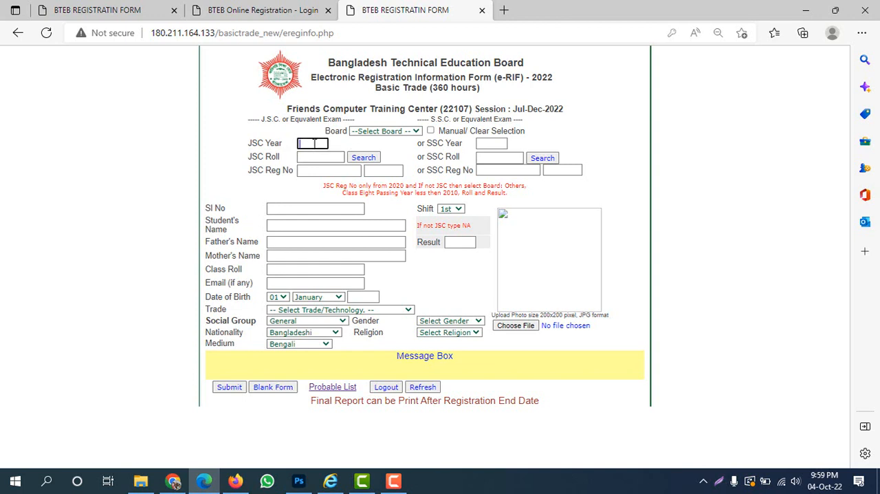
click(309, 156)
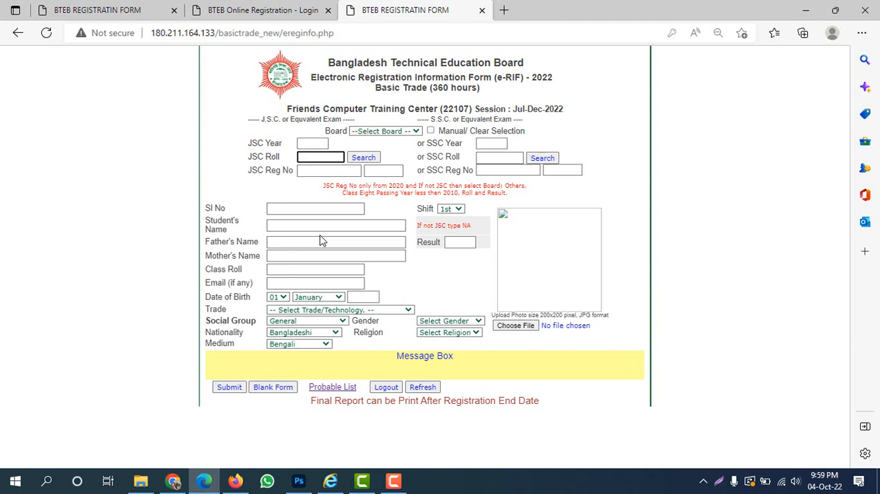
click(385, 132)
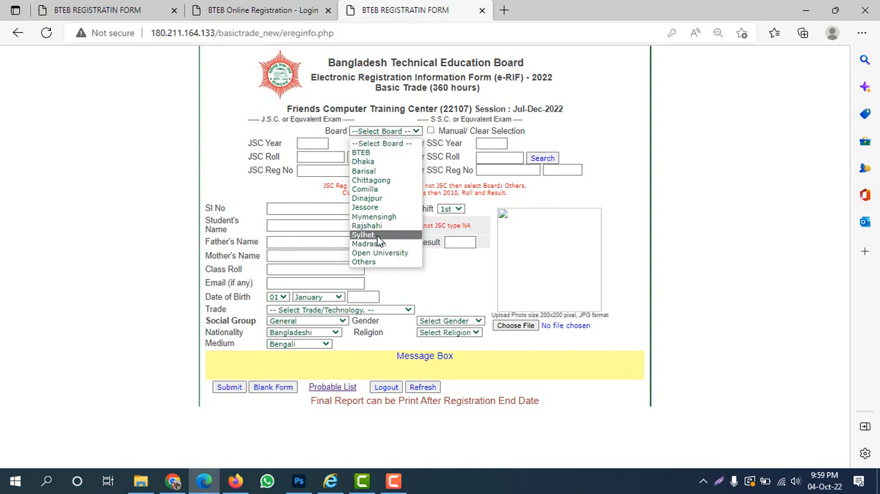
click(375, 226)
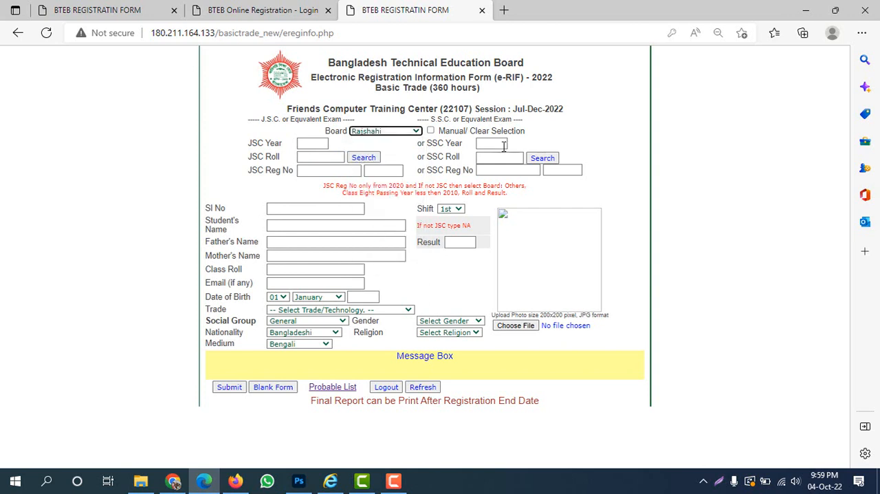
Enter 2019 as the SSC year and the student's SSC roll number, and search for the student's SSC record.
drag(428, 139, 497, 143)
click(501, 142)
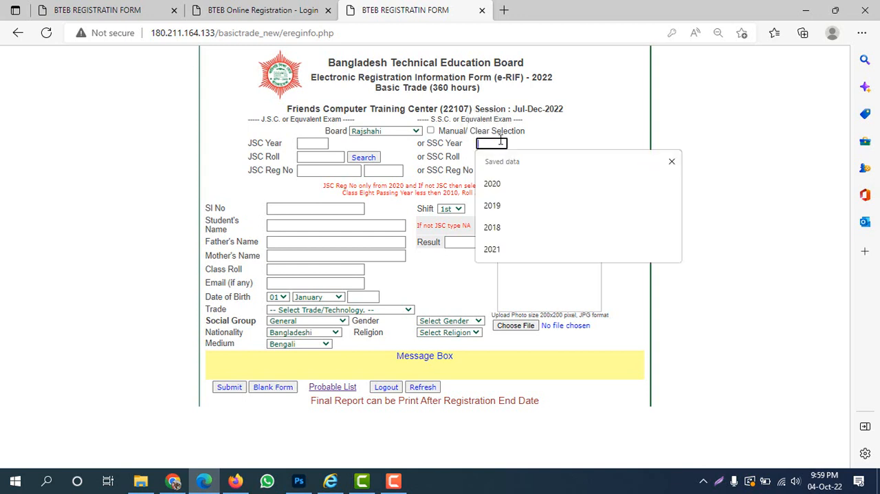
text(2019)
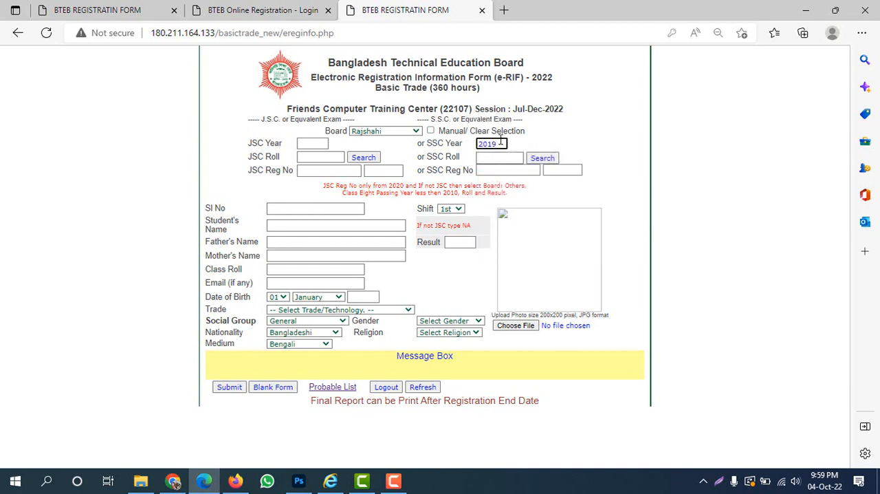
click(497, 157)
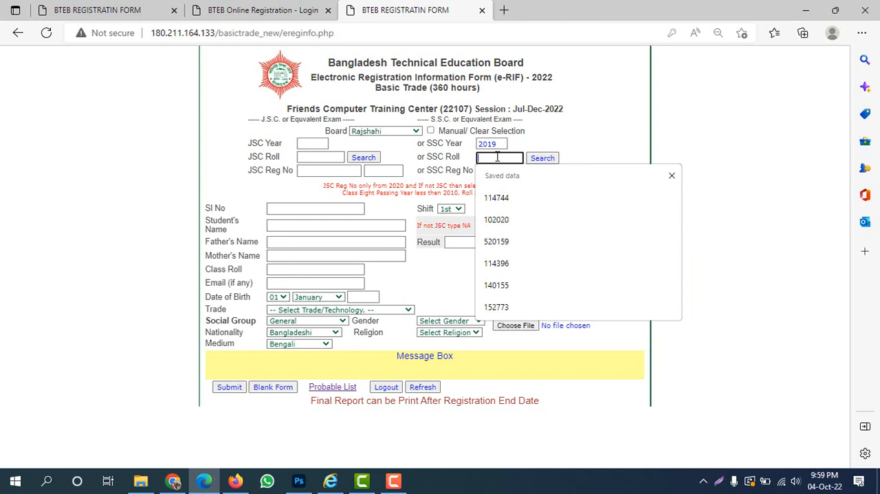
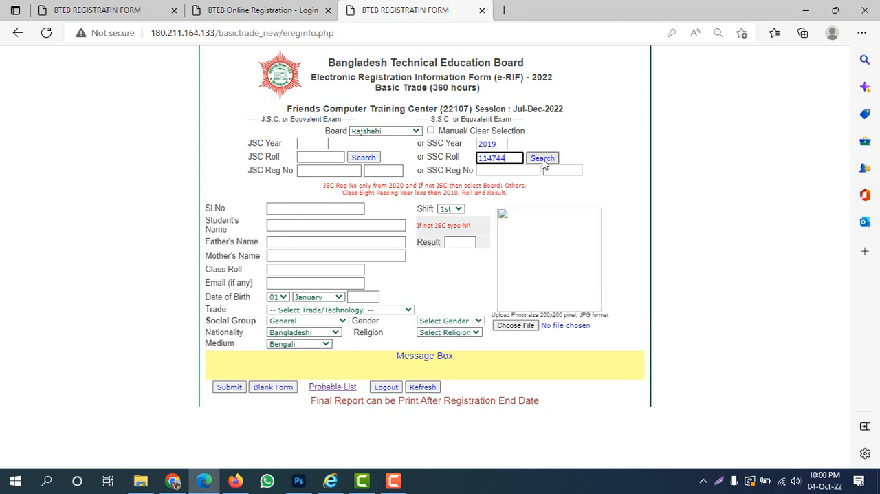
click(543, 159)
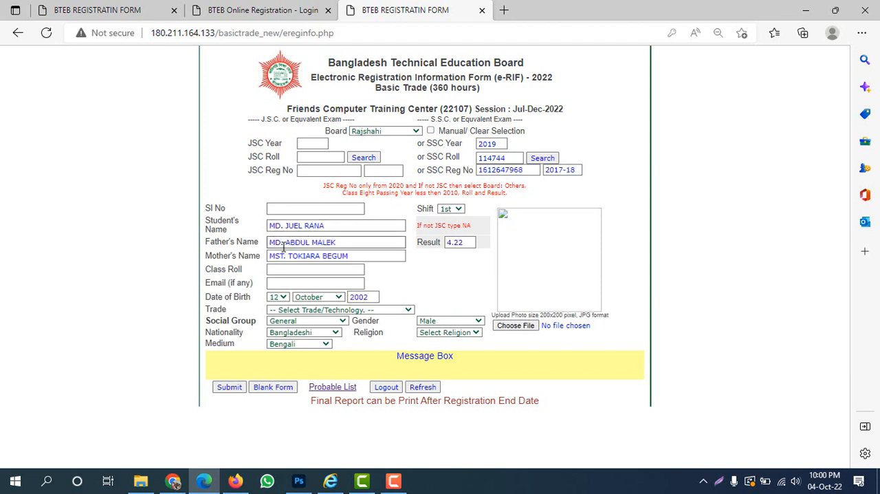
Tick the name, birth date, gender, nationality, medium and result fields in red on a screen capture of about 689 by 260 pixels, and discard it.
key(super+shift+s)
mouse_move(186, 187)
mouse_down()
mouse_move(600, 323)
mouse_move(630, 354)
mouse_up()
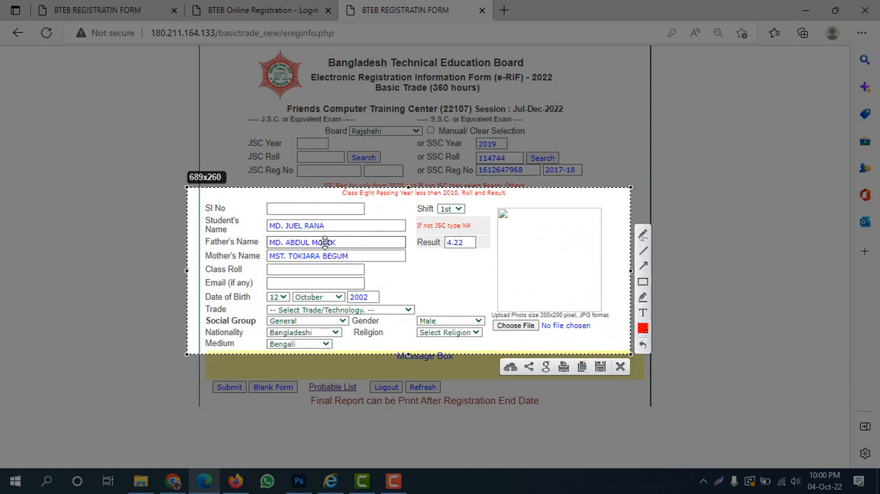
click(643, 235)
mouse_move(247, 223)
mouse_down()
mouse_move(257, 227)
mouse_move(287, 193)
mouse_up()
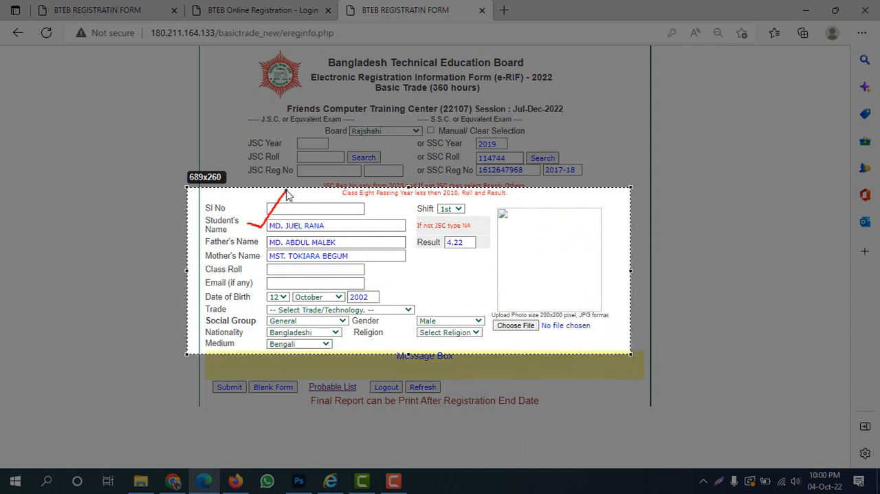
drag(252, 240, 286, 224)
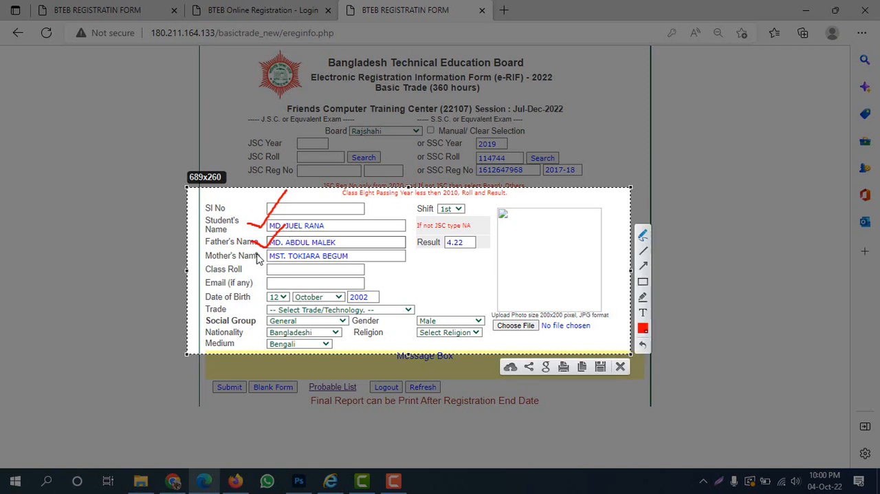
mouse_move(257, 257)
mouse_down()
mouse_move(268, 264)
mouse_move(286, 245)
mouse_up()
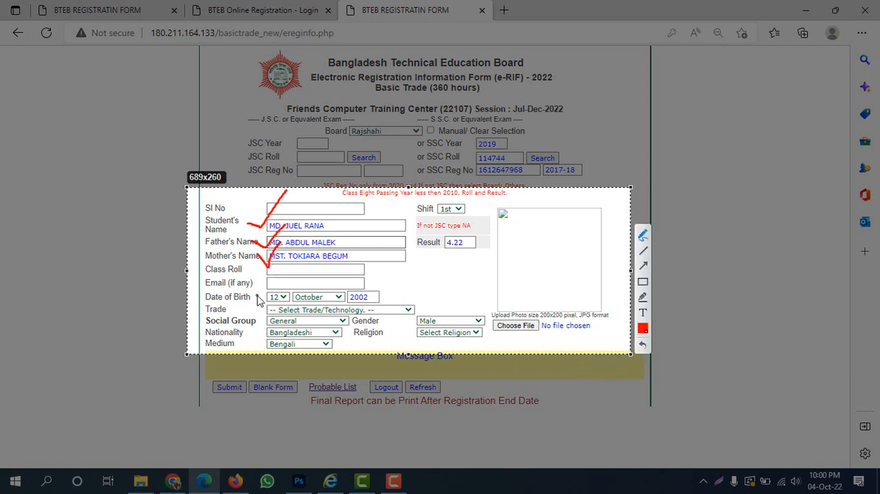
mouse_move(257, 296)
mouse_down()
mouse_move(263, 300)
mouse_move(273, 280)
mouse_up()
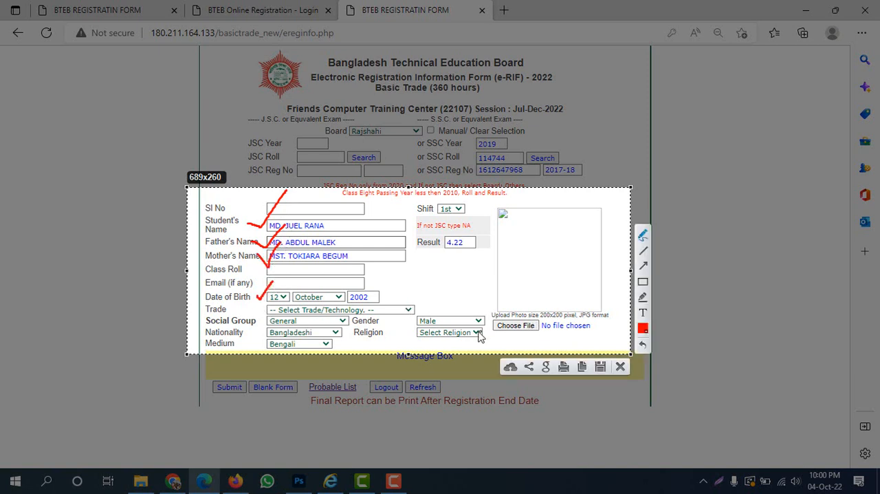
drag(406, 320, 429, 307)
mouse_move(251, 331)
mouse_down()
mouse_move(260, 336)
mouse_move(274, 319)
mouse_up()
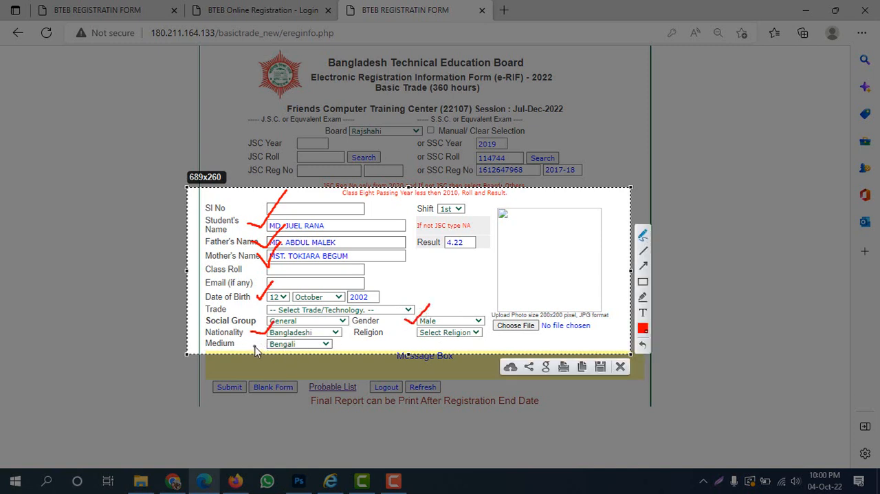
drag(254, 347, 275, 336)
mouse_move(437, 251)
mouse_down()
mouse_move(464, 253)
mouse_move(490, 233)
mouse_up()
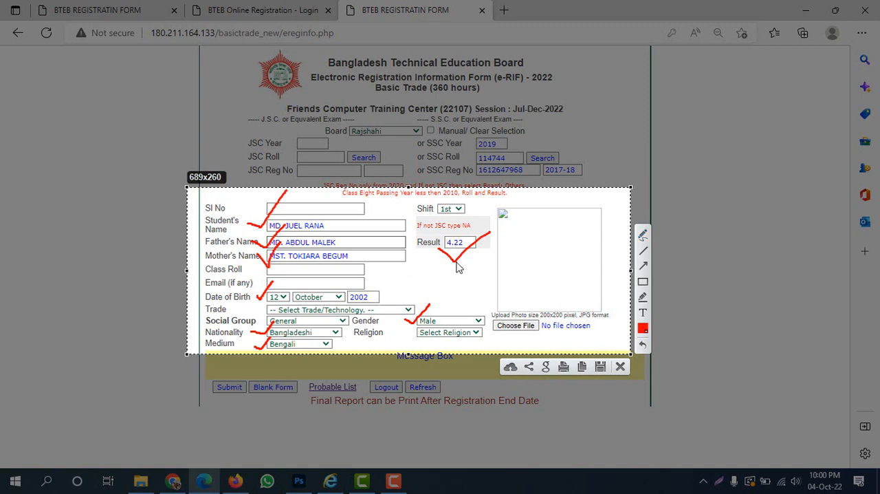
key(Escape)
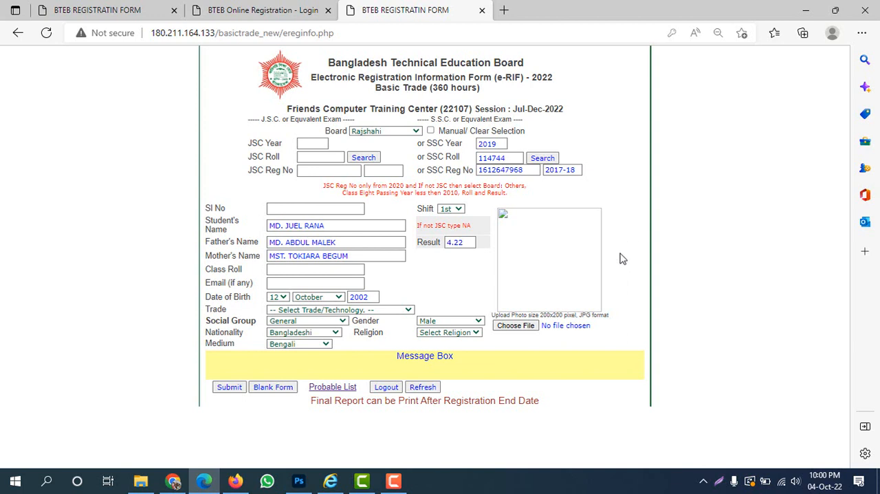
Set the trade to 076 - Computer Office Application and attach 01.jpg from the bteb folder as the student's photo.
click(307, 310)
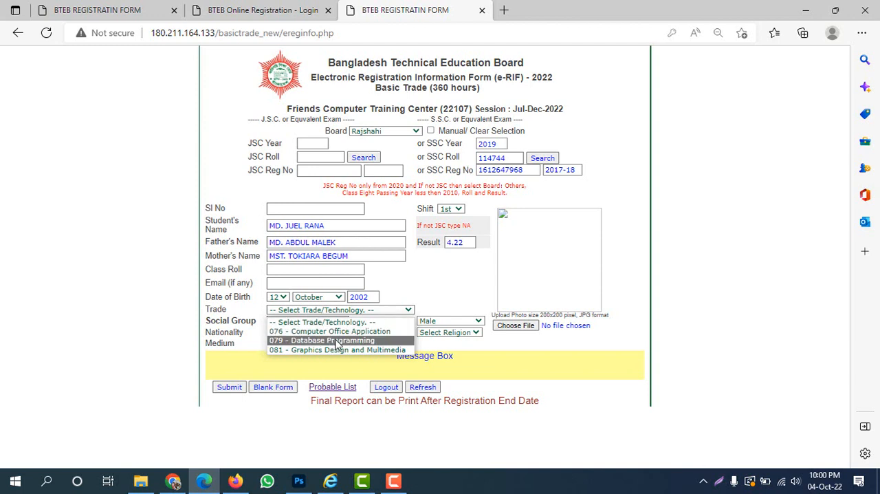
click(385, 333)
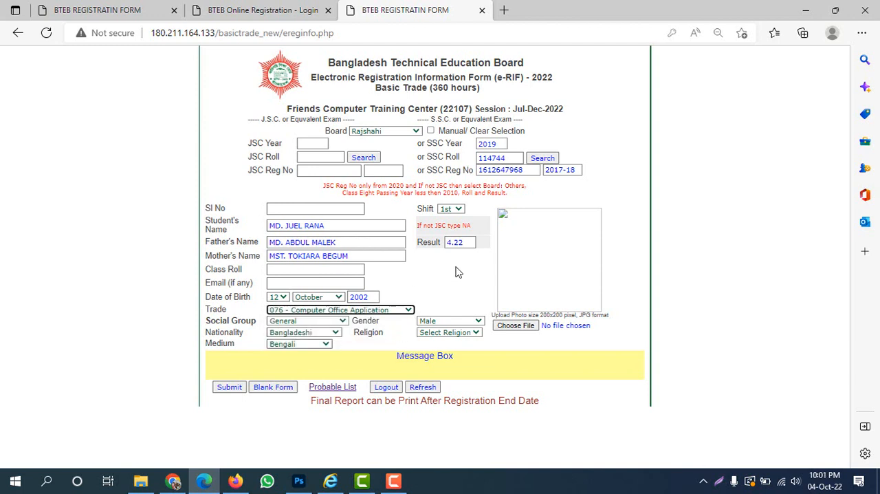
click(517, 326)
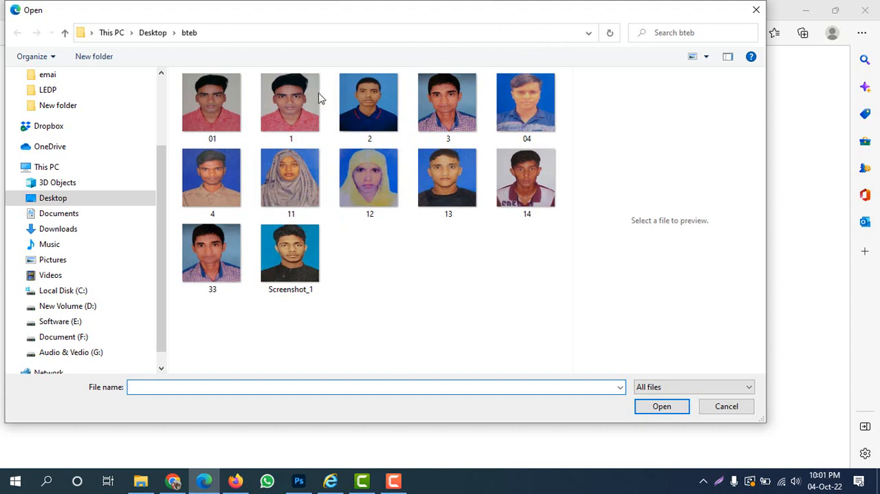
click(220, 105)
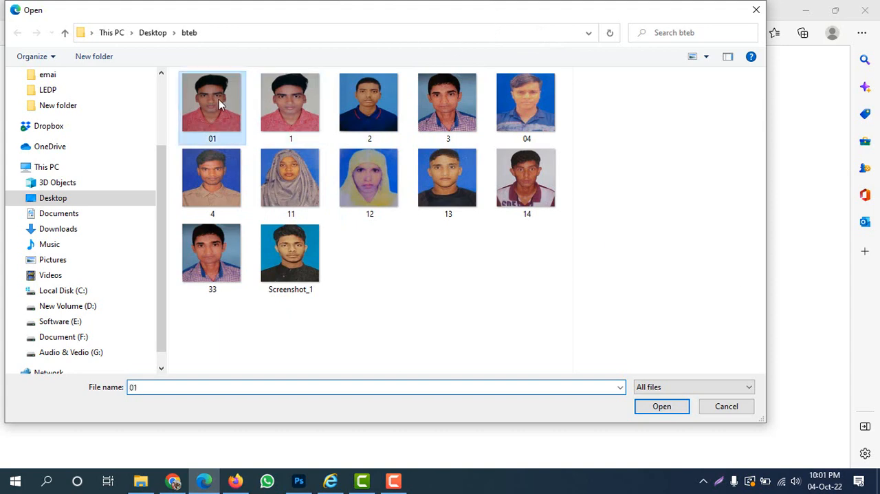
click(675, 407)
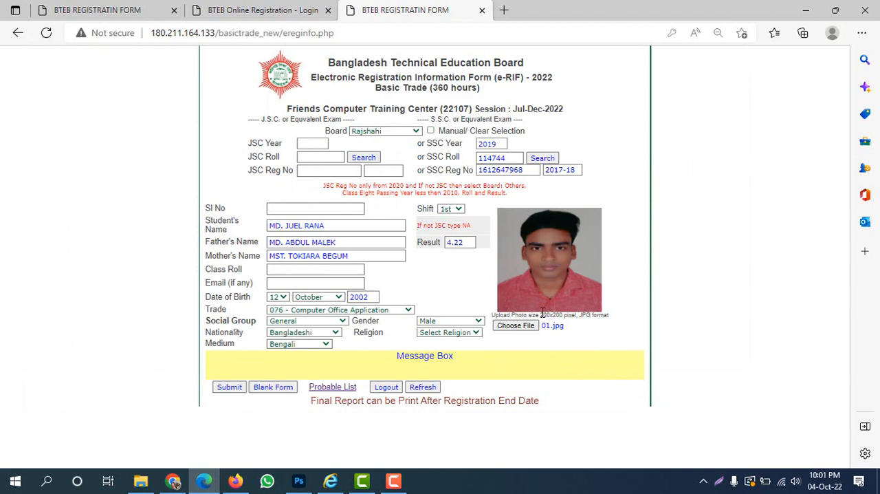
drag(540, 313, 560, 315)
click(581, 328)
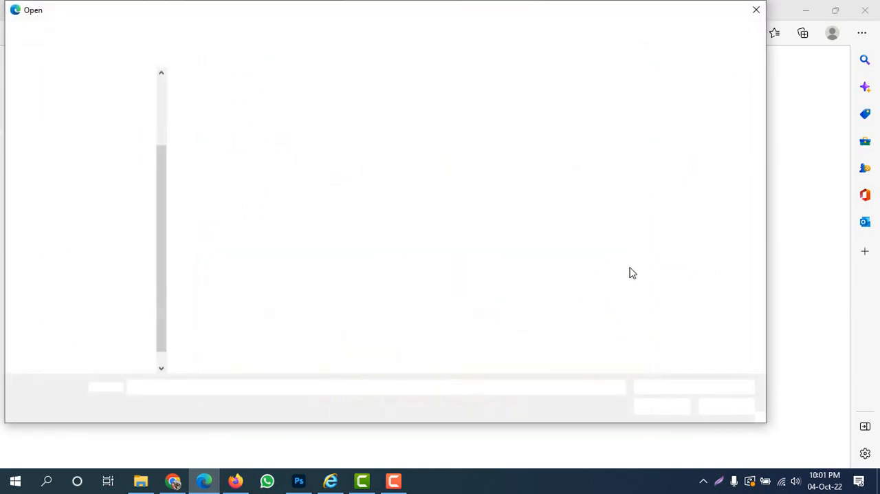
click(722, 406)
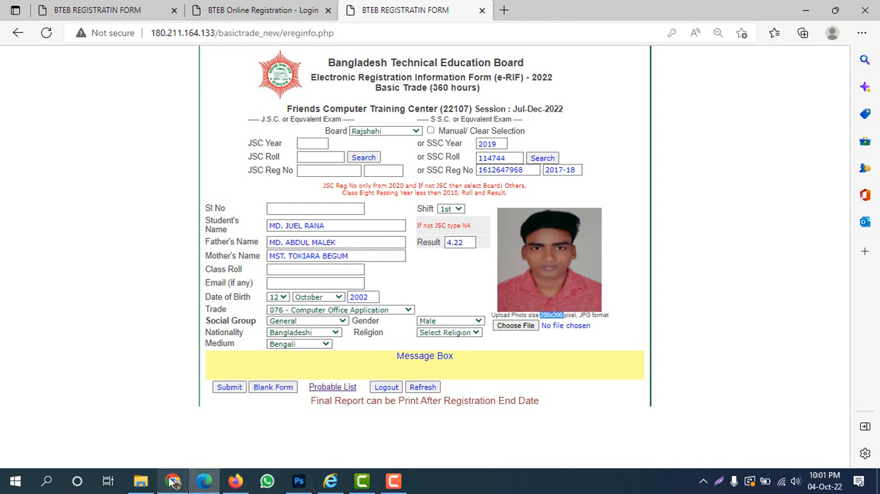
Switch to Photoshop and open the student photo 01.jpg.
click(299, 481)
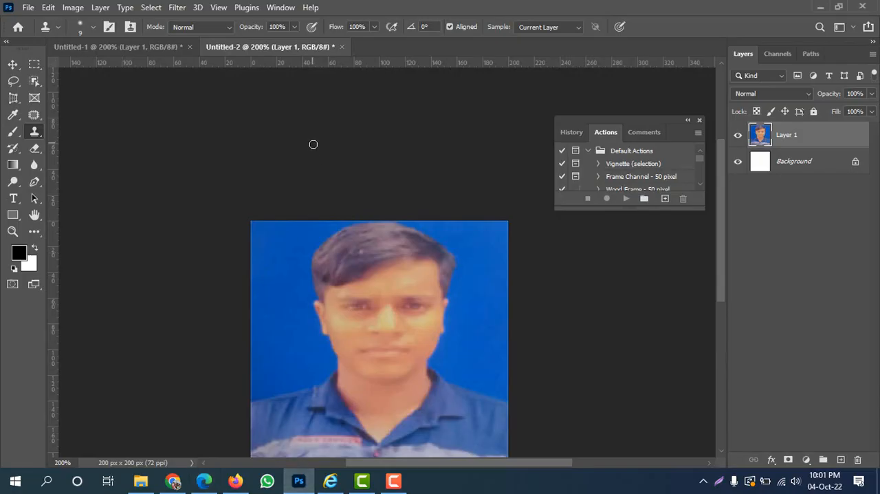
scroll(313, 145, up, 3)
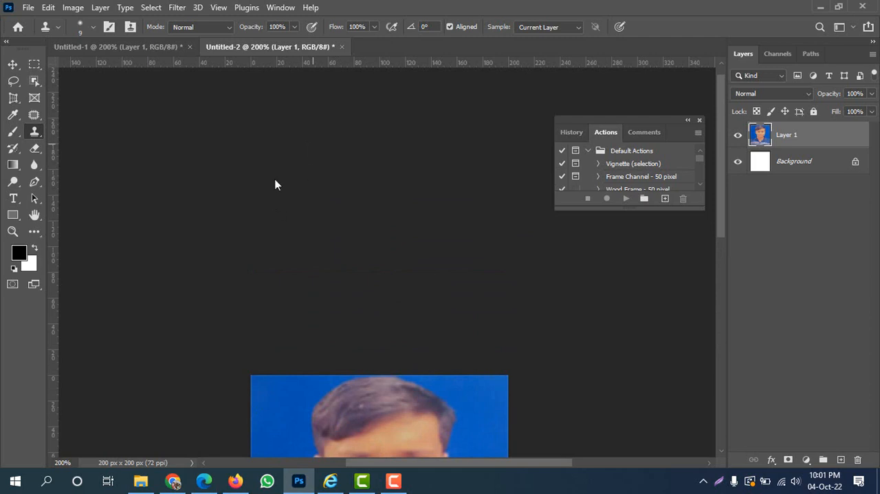
key(ctrl+o)
double_click(221, 111)
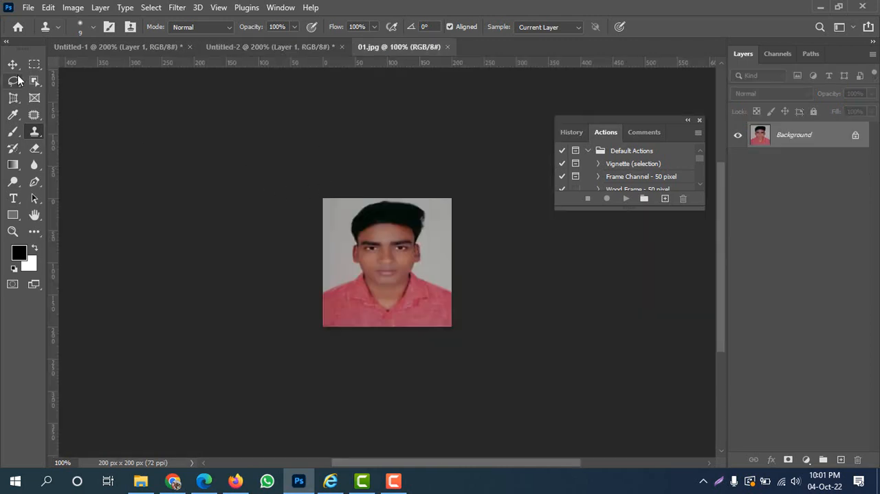
Apply a Perspective Crop that frames the whole student photo.
click(13, 98)
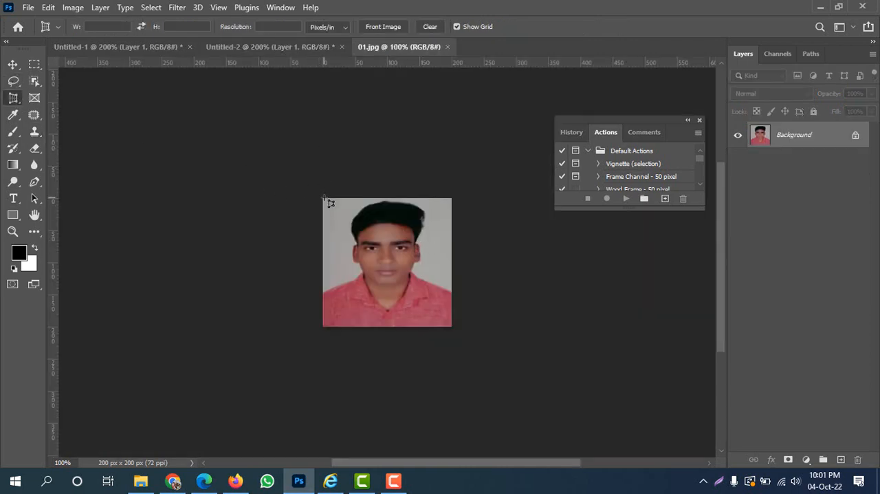
drag(323, 199, 472, 346)
key(Return)
Set the photo's image size to 200 pixels wide by 200 pixels high.
click(73, 9)
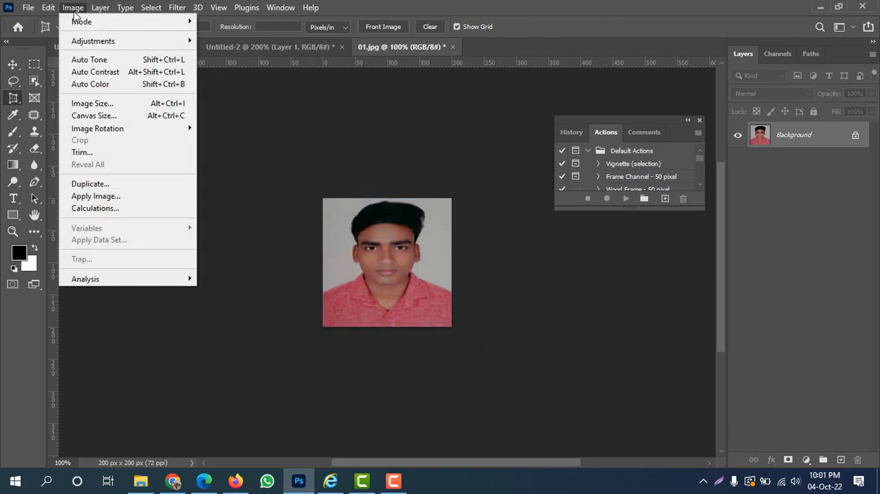
click(117, 108)
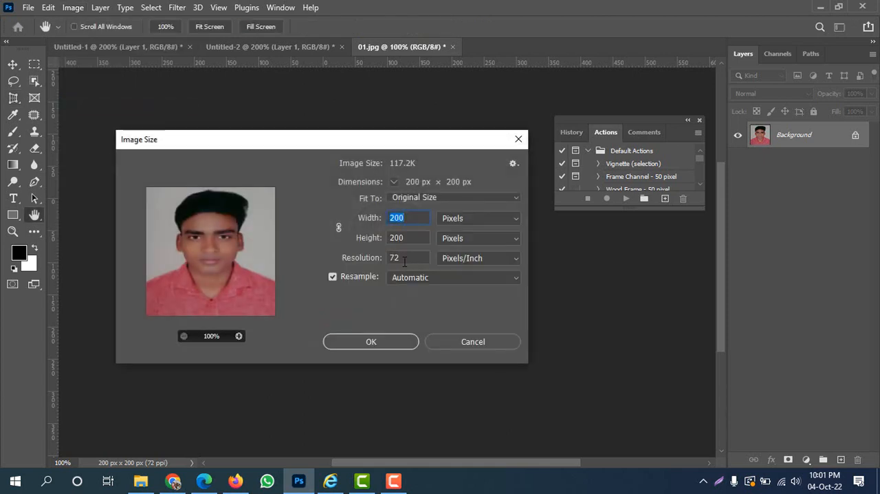
double_click(404, 259)
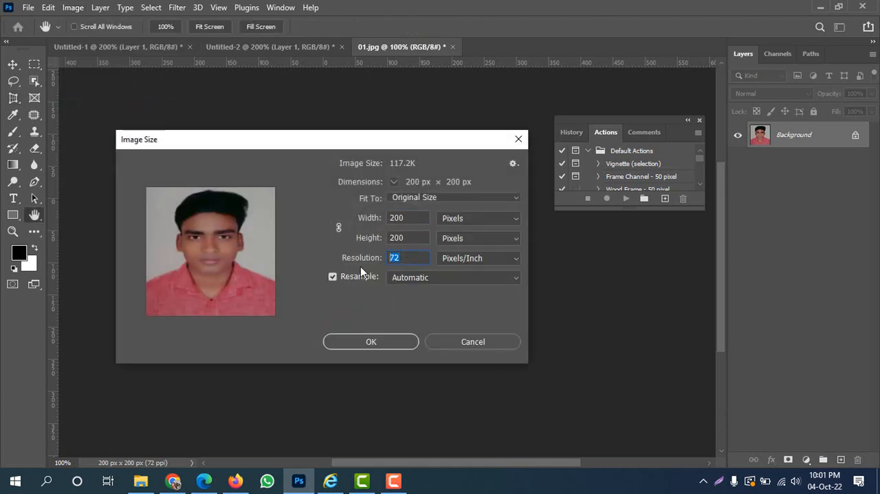
double_click(420, 218)
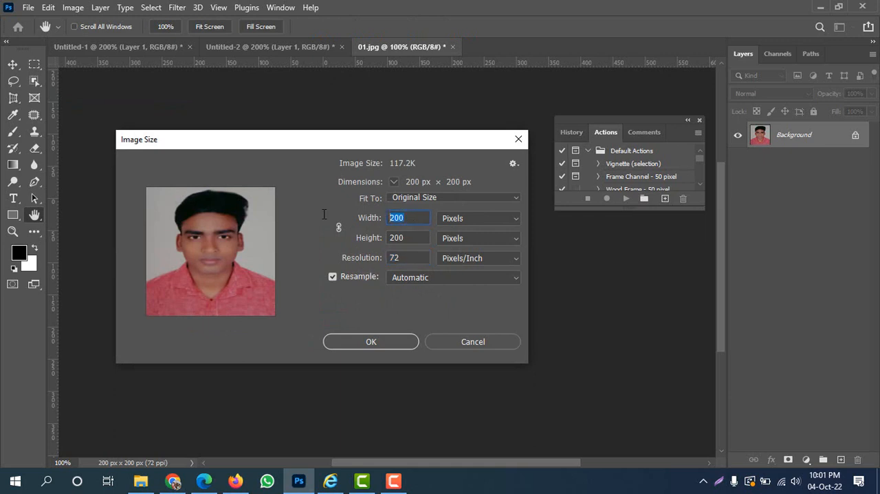
text(200)
double_click(421, 238)
text(20)
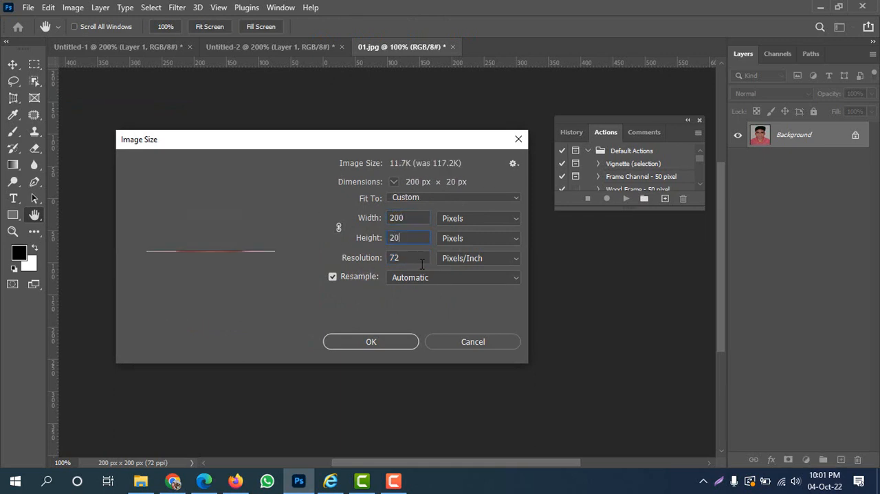
text(0)
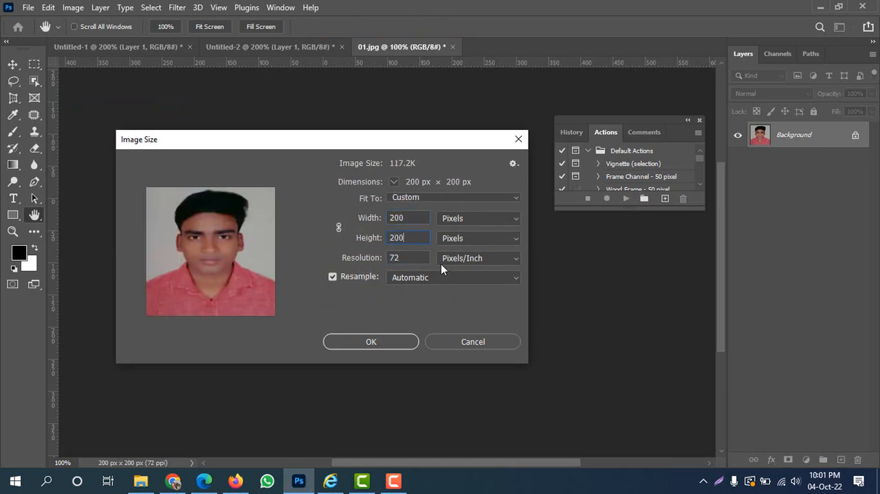
click(389, 164)
drag(392, 148, 385, 129)
click(379, 321)
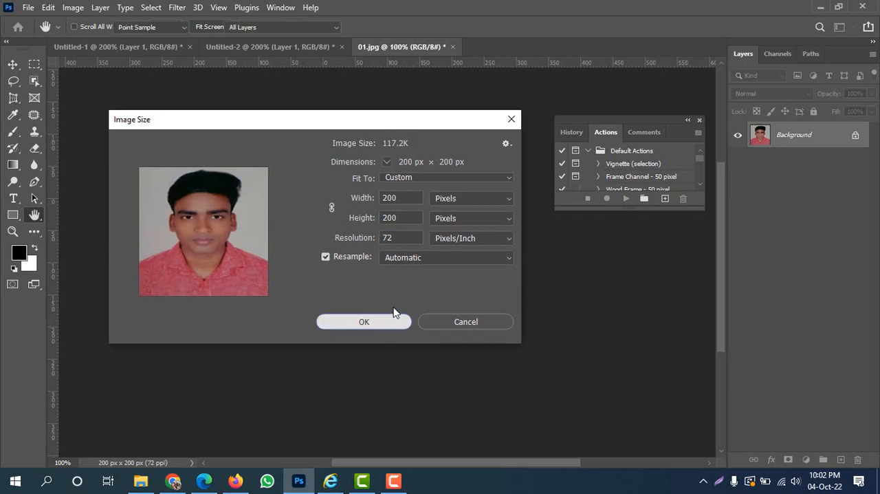
key(c)
Open the Save for Web (Legacy) export for the photo and choose the JPEG High preset.
click(28, 7)
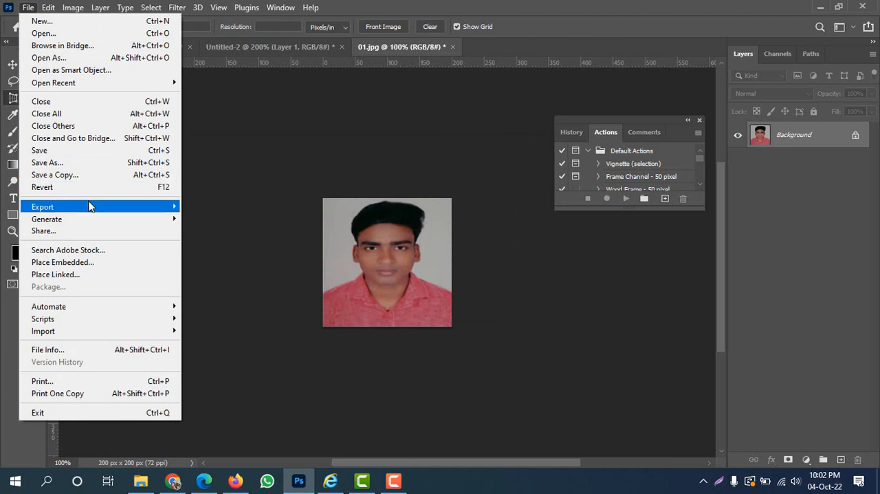
mouse_move(161, 206)
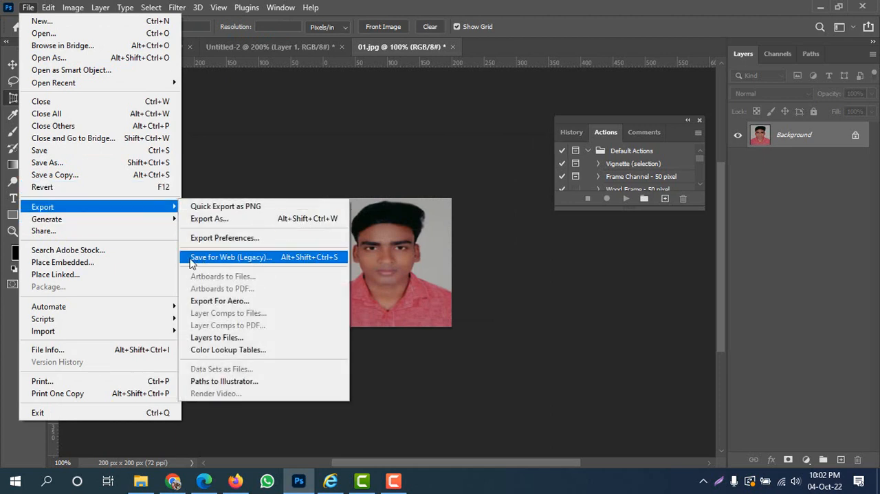
click(245, 257)
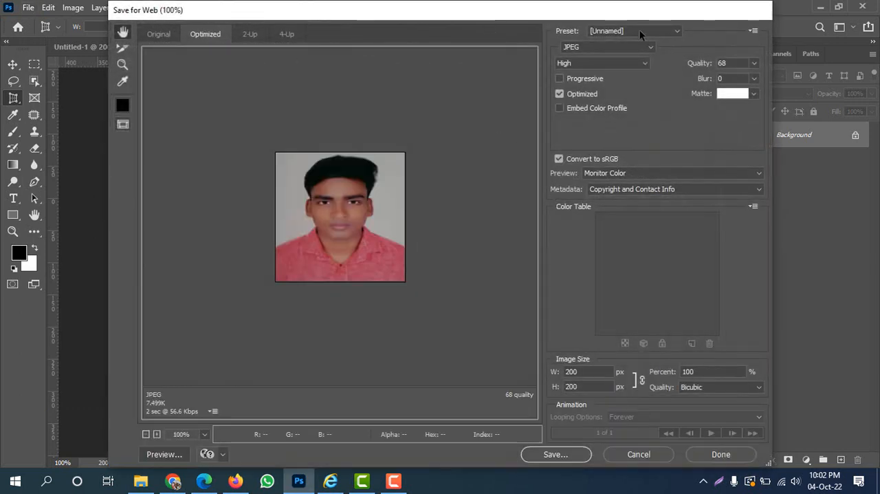
click(638, 31)
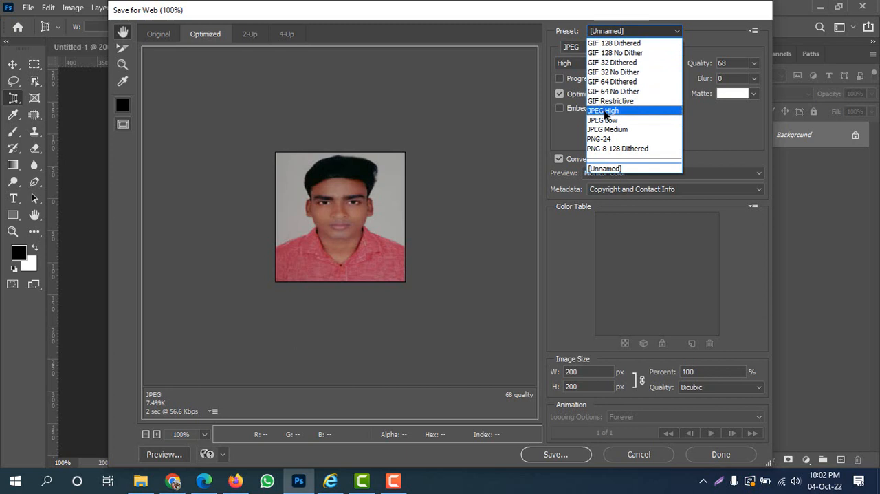
click(607, 112)
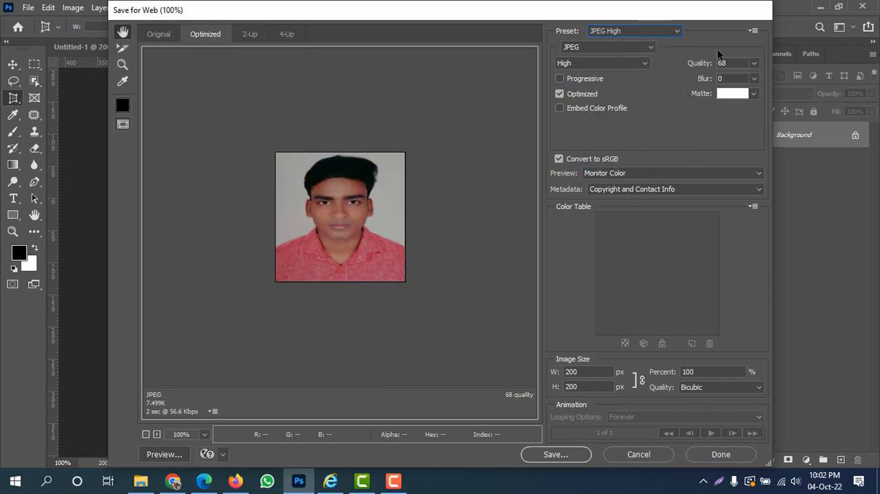
Optimize the JPEG export of the student photo to a desired file size of 13 K.
click(754, 32)
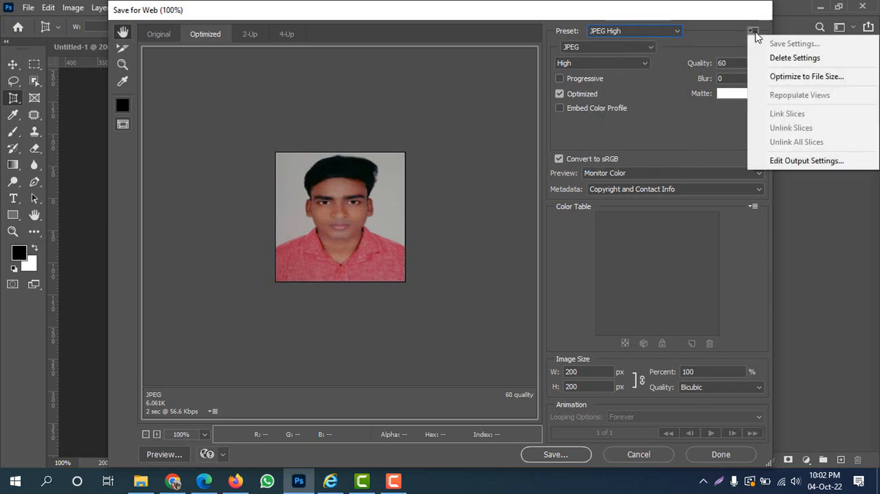
click(834, 83)
drag(482, 118, 560, 101)
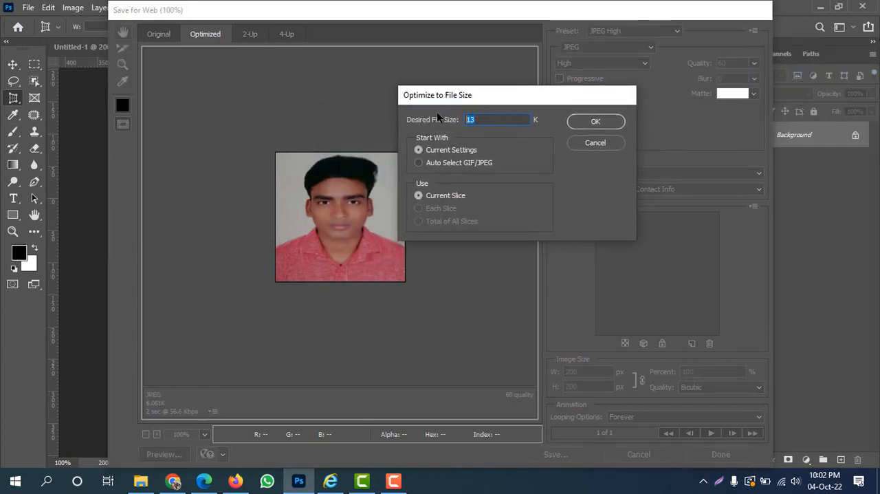
text(1)
click(598, 122)
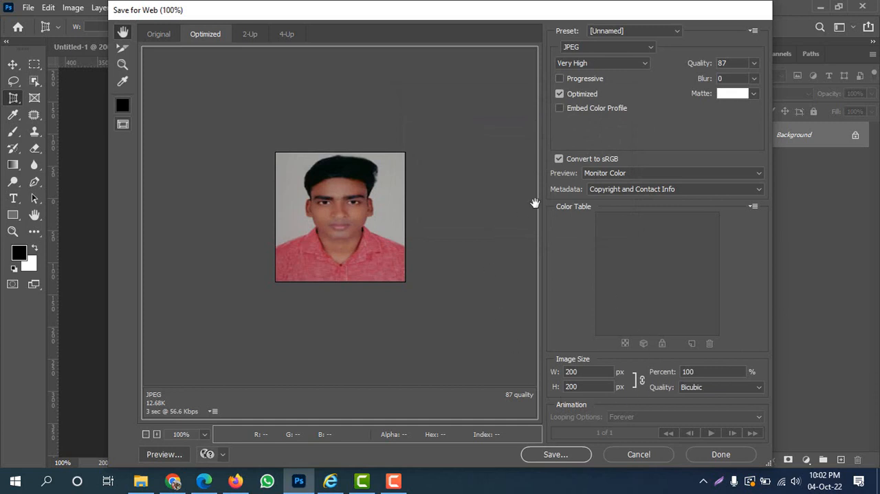
Open the save dialog for the optimized photo and leave the Save for Web export without saving.
click(557, 455)
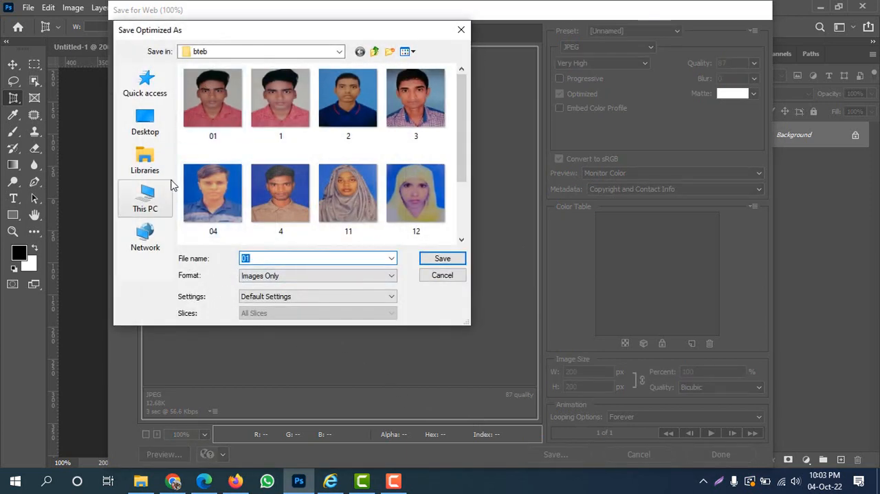
click(460, 35)
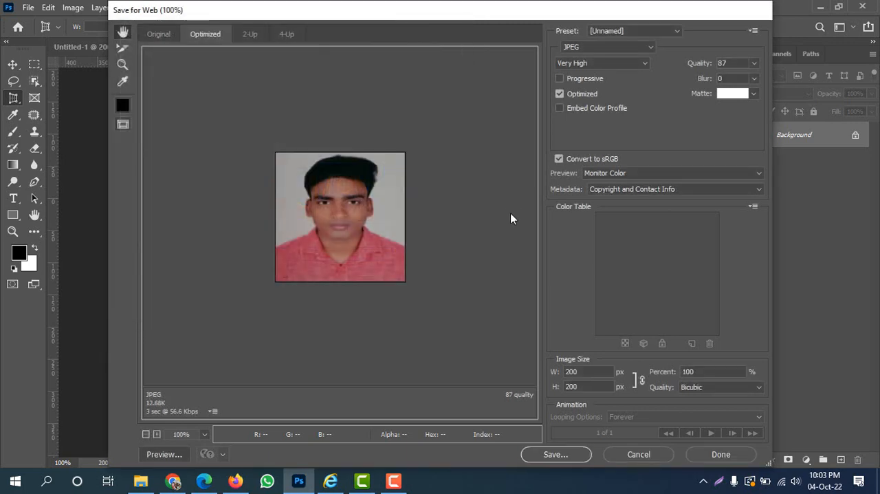
key(Escape)
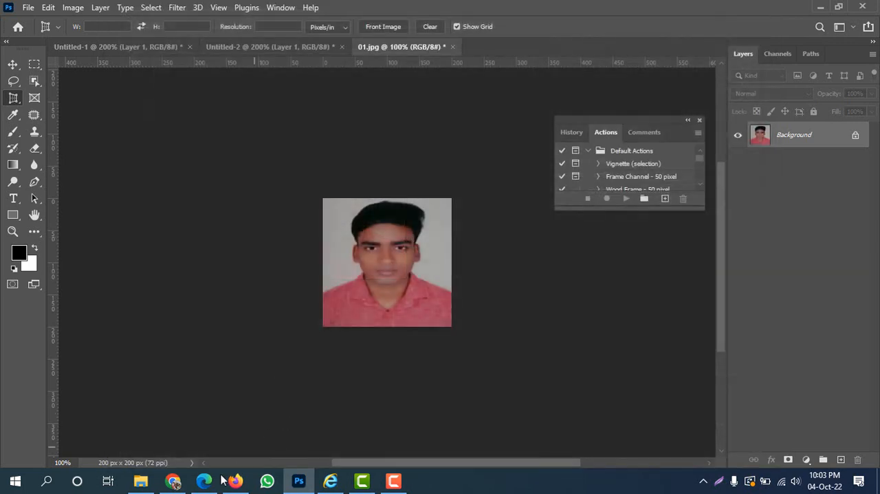
Switch to the BTEB registration form in Edge and enter 01 as both the Sl No and the class roll.
click(172, 483)
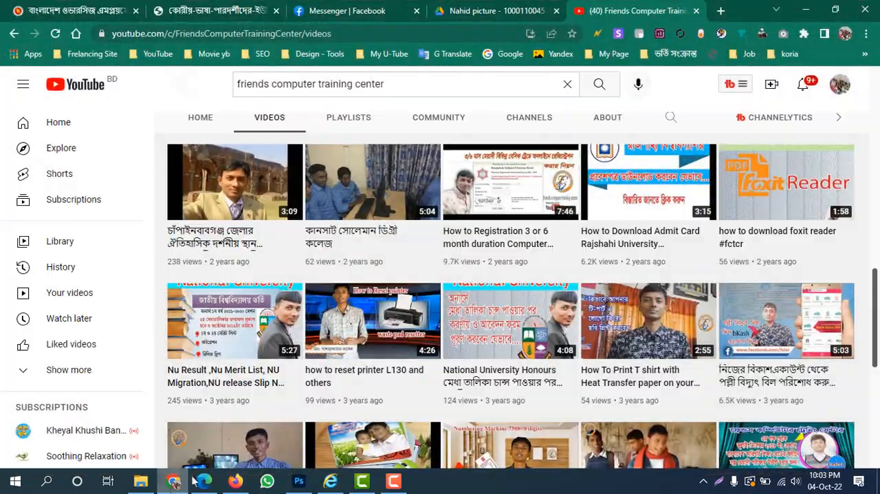
click(205, 481)
drag(205, 208, 227, 209)
click(291, 211)
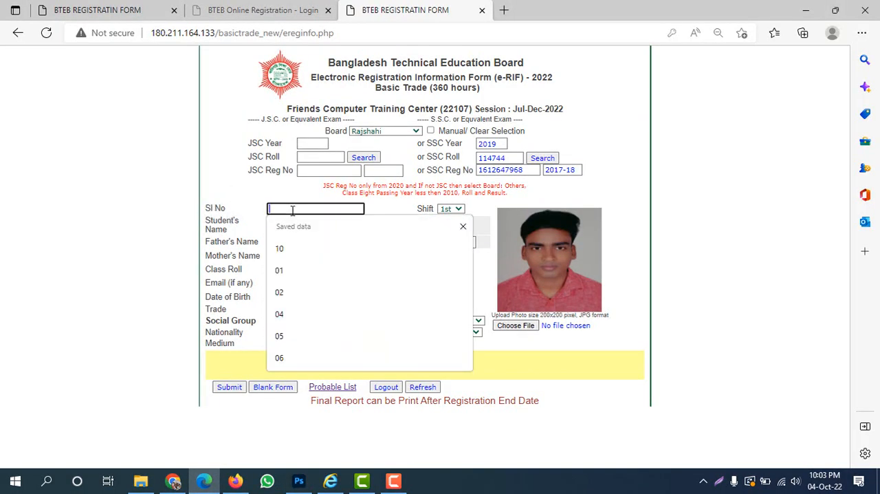
text(01)
click(283, 270)
text(01)
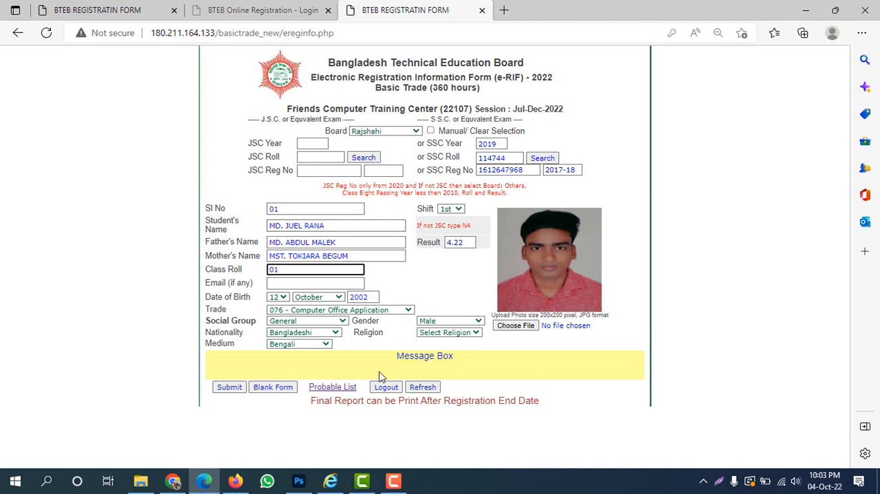
Submit the registration form with the religion Islam and the photo 01.jpg, and check the message box.
click(231, 389)
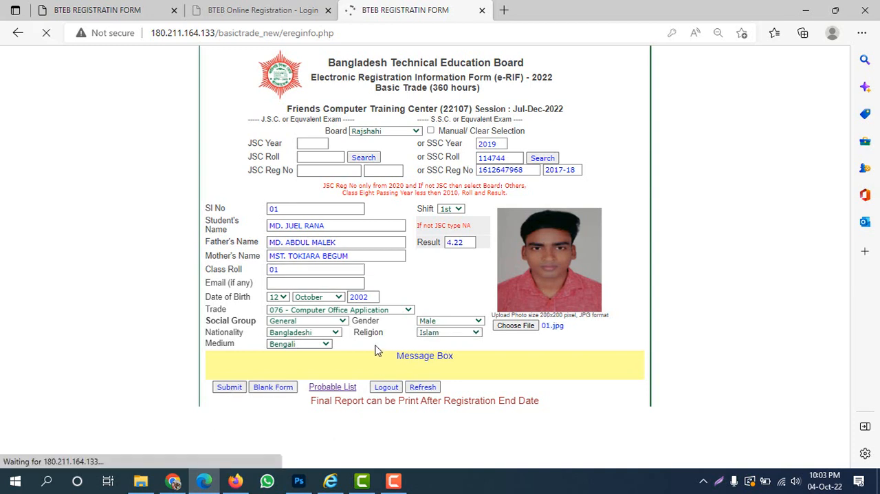
drag(359, 356, 492, 361)
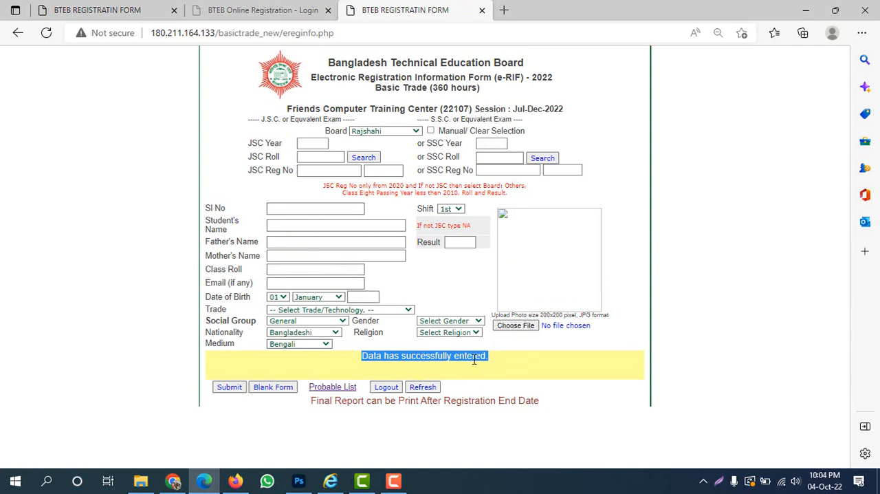
click(376, 357)
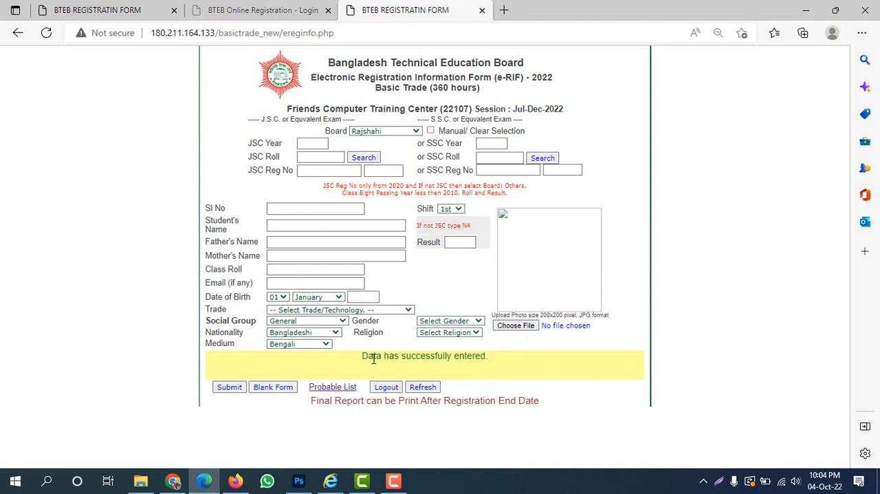
triple_click(374, 357)
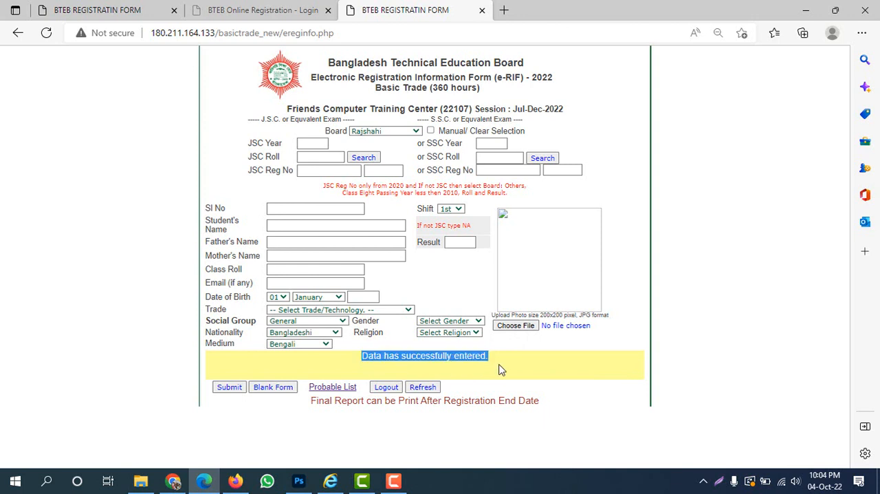
click(410, 355)
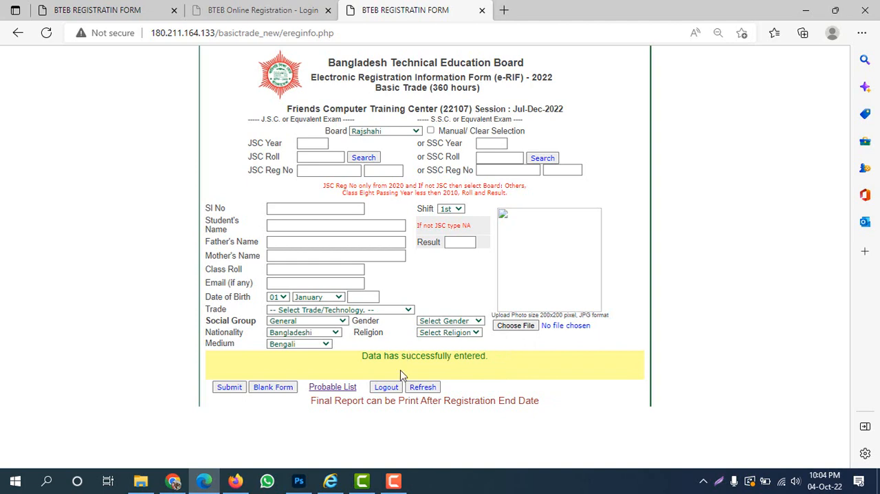
Open the probable list and examine the submitted student's entry and the other listed registrations.
click(344, 387)
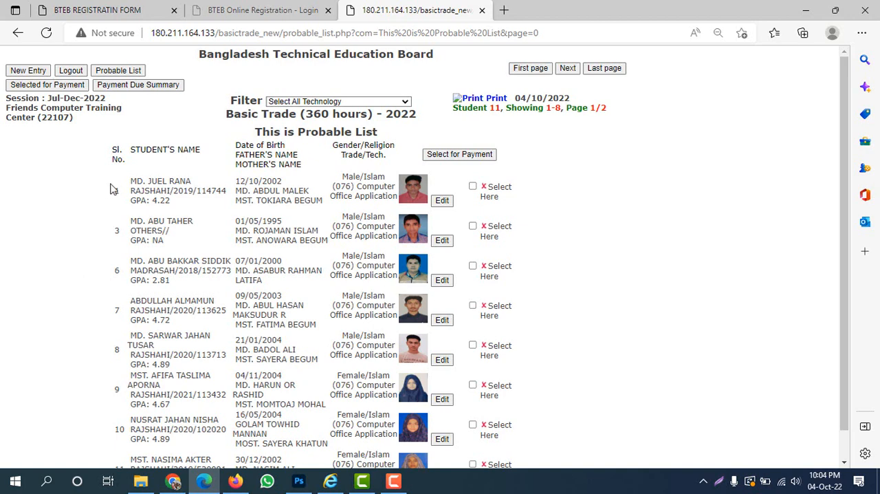
drag(112, 186, 355, 187)
click(175, 192)
drag(103, 183, 198, 174)
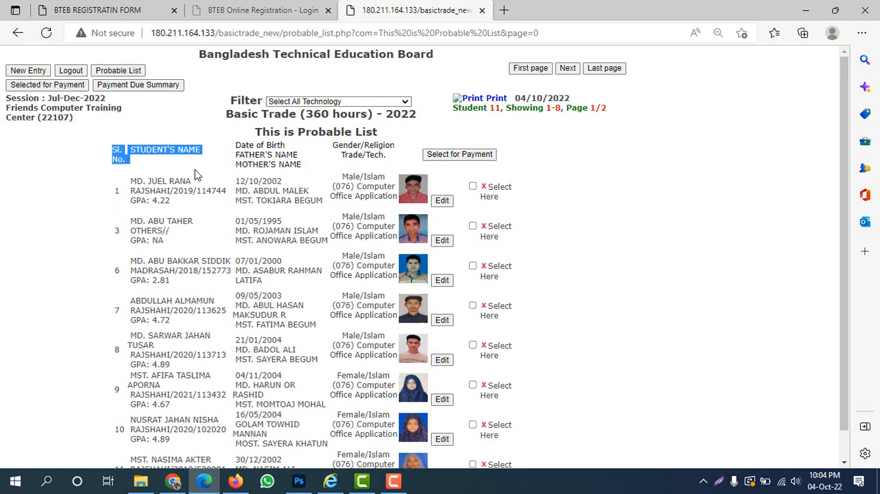
click(262, 219)
key(Print)
drag(103, 164, 587, 467)
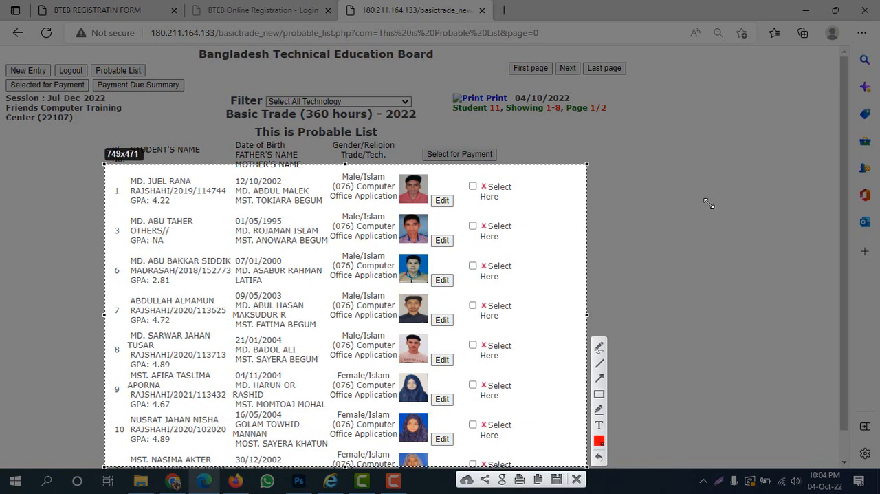
key(Escape)
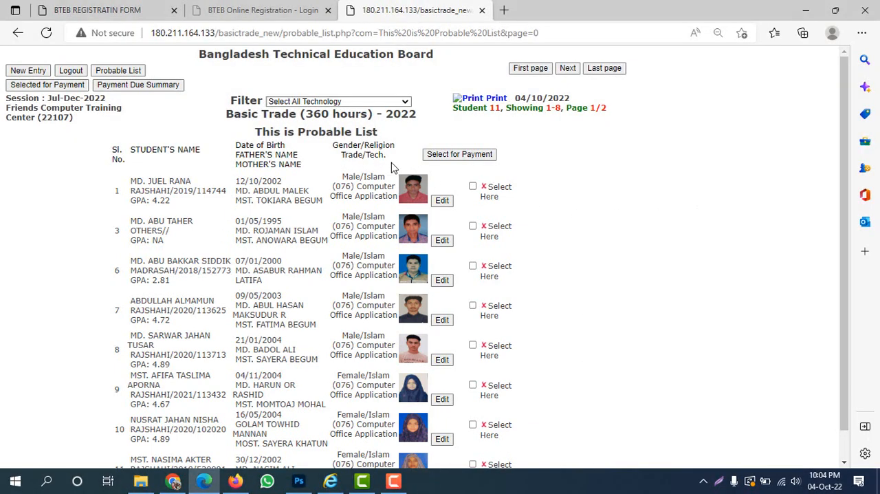
Start a new student entry and select Open University as the board.
click(18, 73)
click(387, 132)
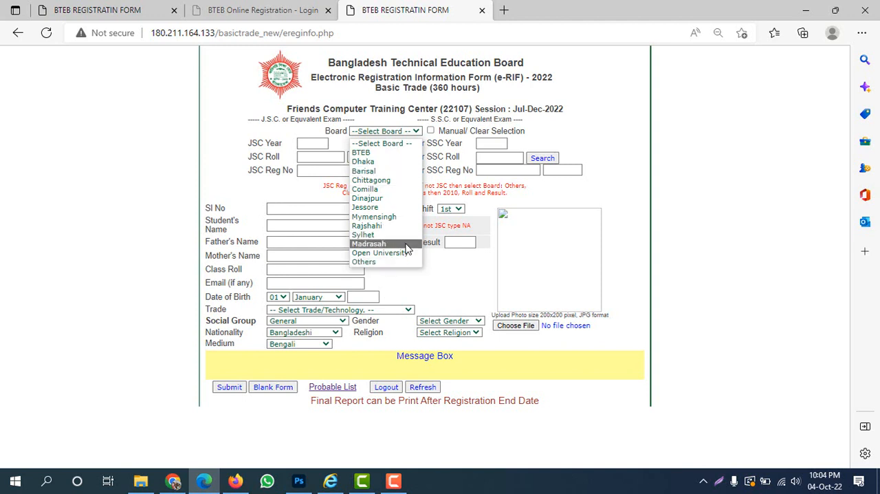
click(388, 253)
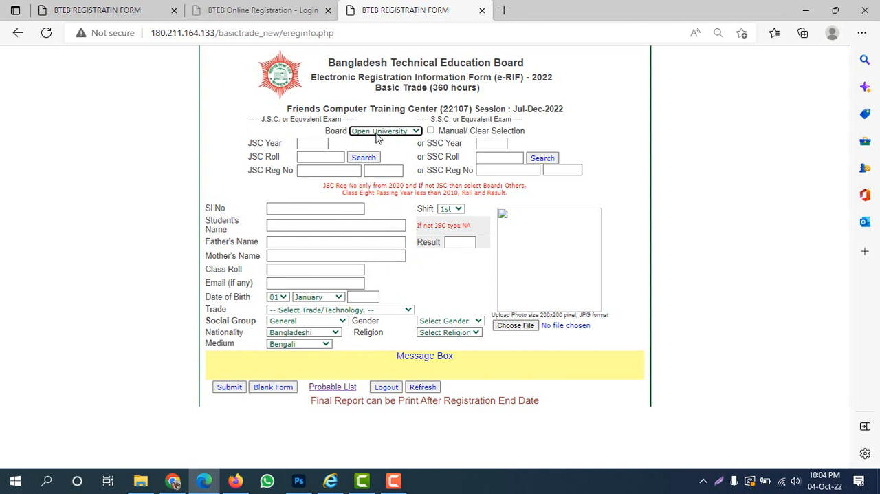
Check the SSC Year, SSC Roll and Sl No fields and enable Manual/ Clear Selection for manual data entry.
click(486, 144)
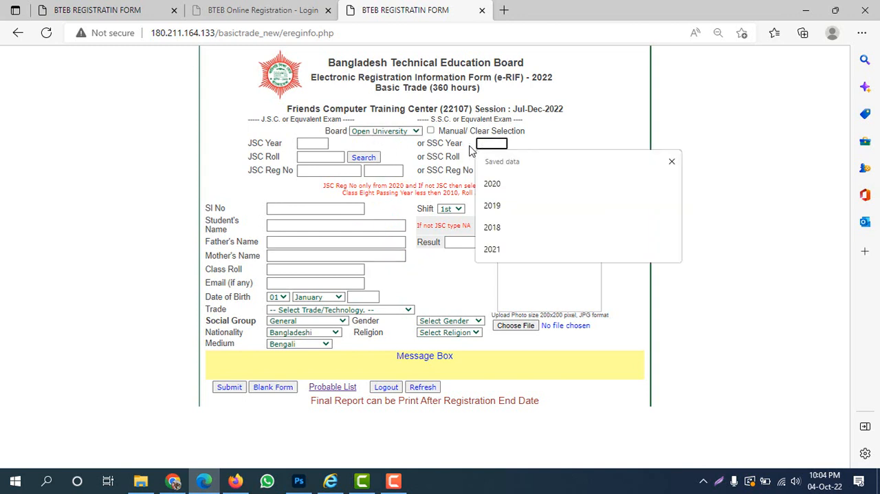
click(575, 133)
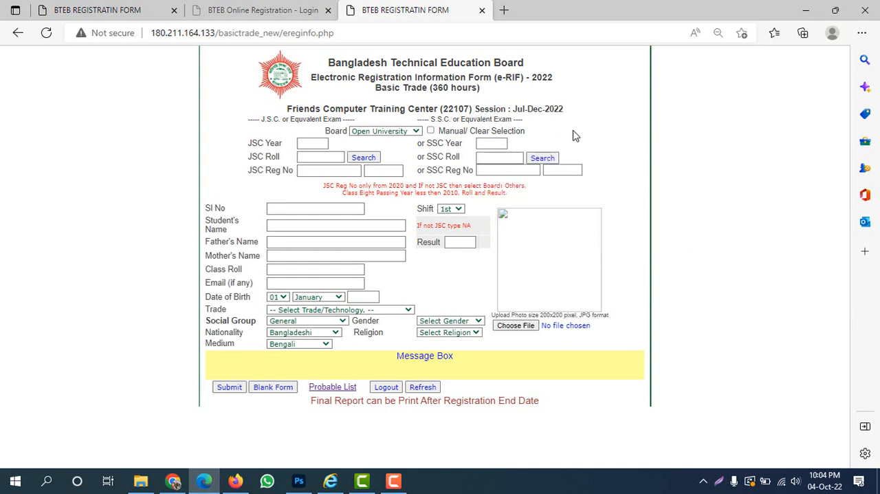
click(489, 143)
click(496, 157)
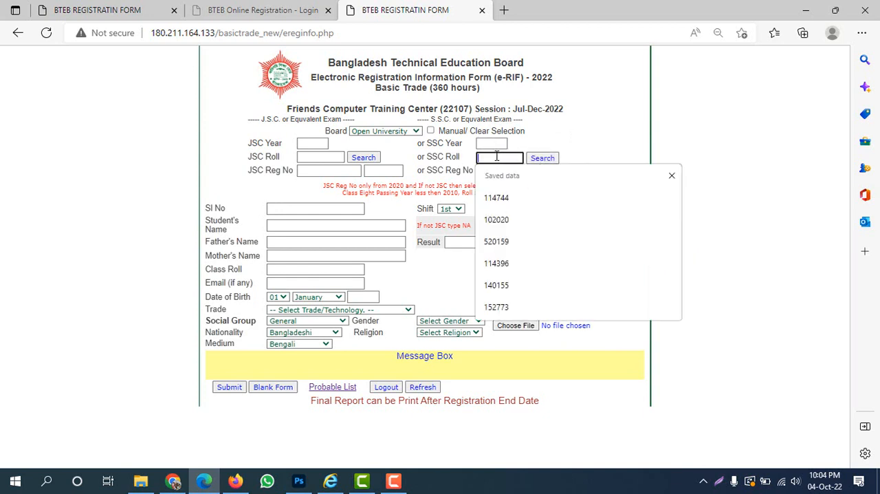
click(543, 159)
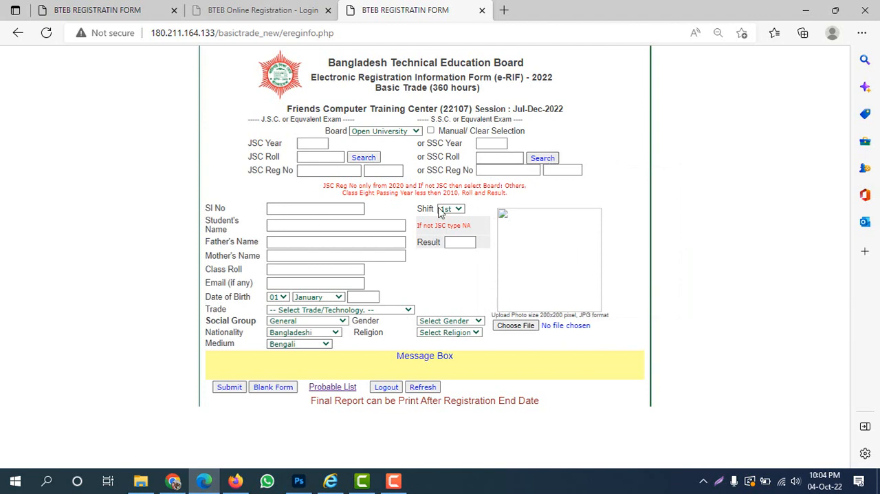
click(431, 131)
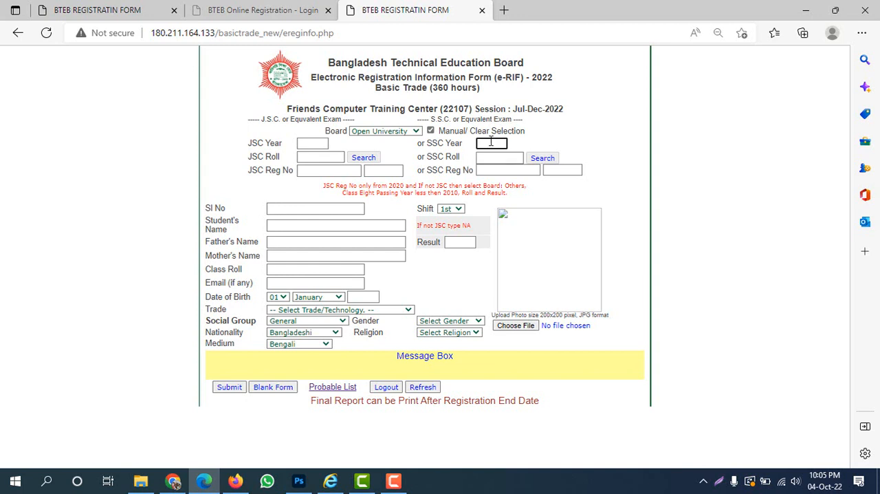
click(295, 208)
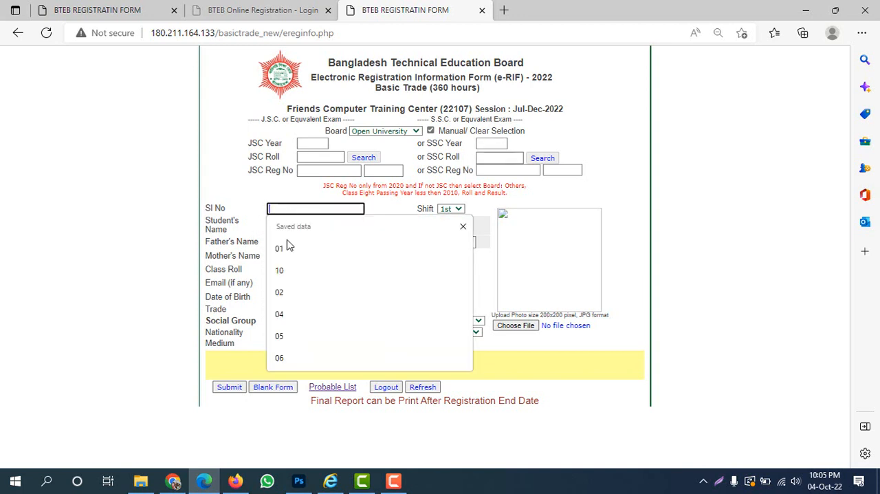
click(272, 201)
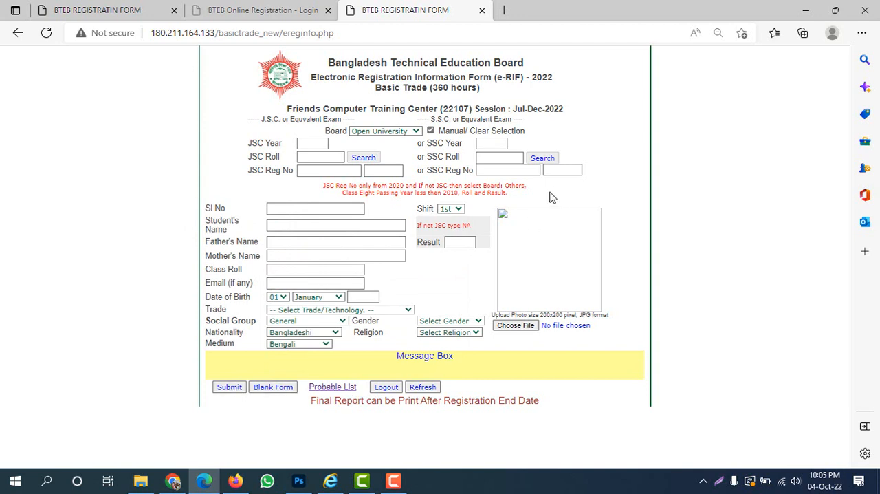
Enter 2019 as the JSC year and fill in the student's JSC roll number.
click(302, 155)
click(313, 143)
text(2019)
click(311, 157)
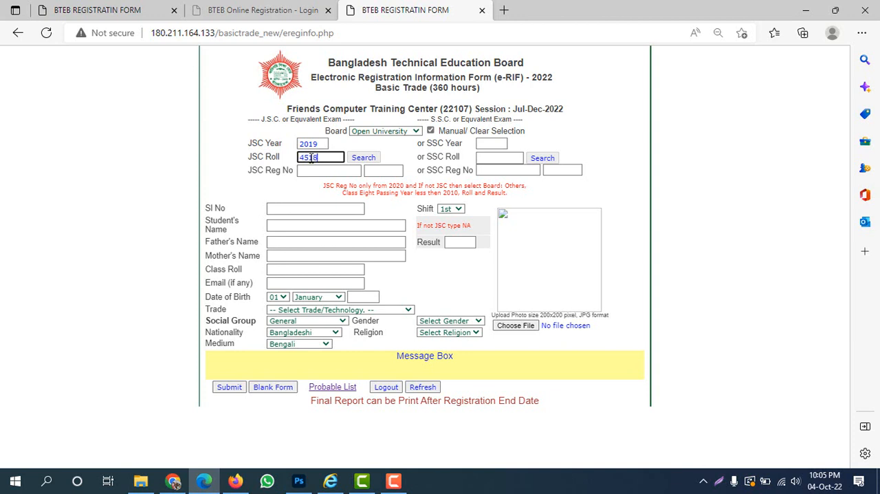
double_click(311, 158)
Change the board to Rajshahi and search for the student's JSC record to fill in the form.
click(380, 131)
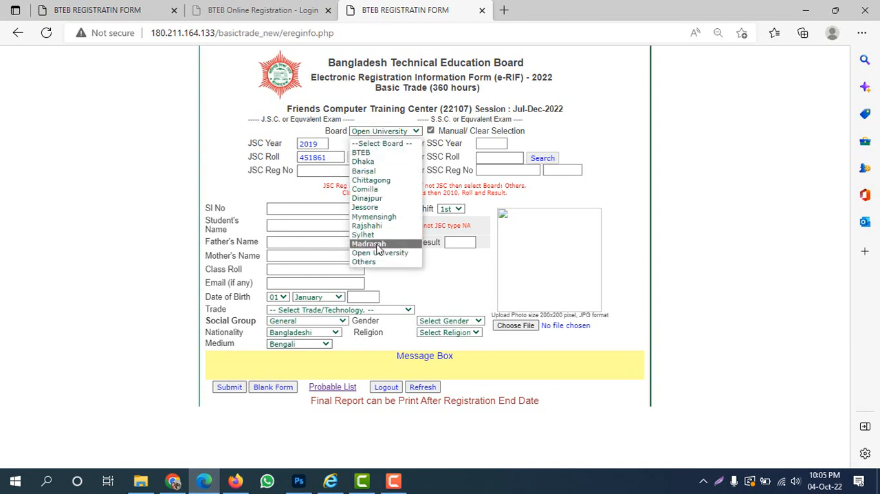
click(369, 225)
click(364, 158)
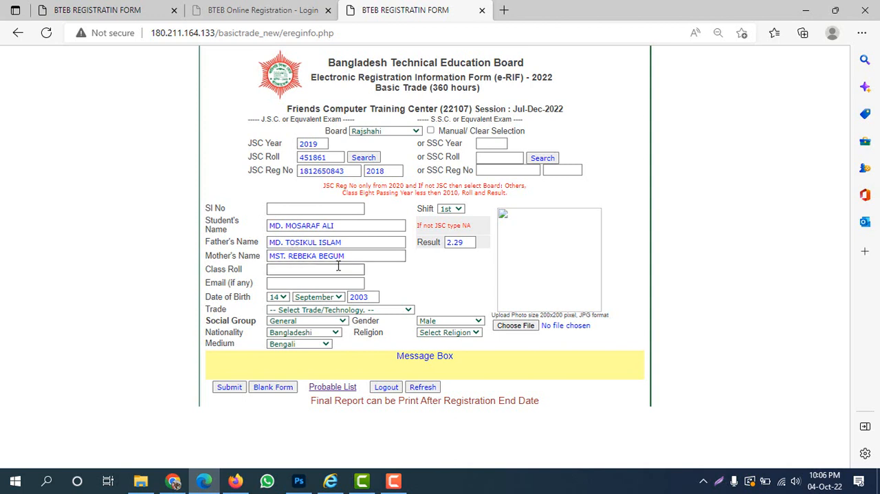
Examine the JSC year field and the red note on JSC registration numbers and passing years before 2010.
drag(250, 143, 283, 144)
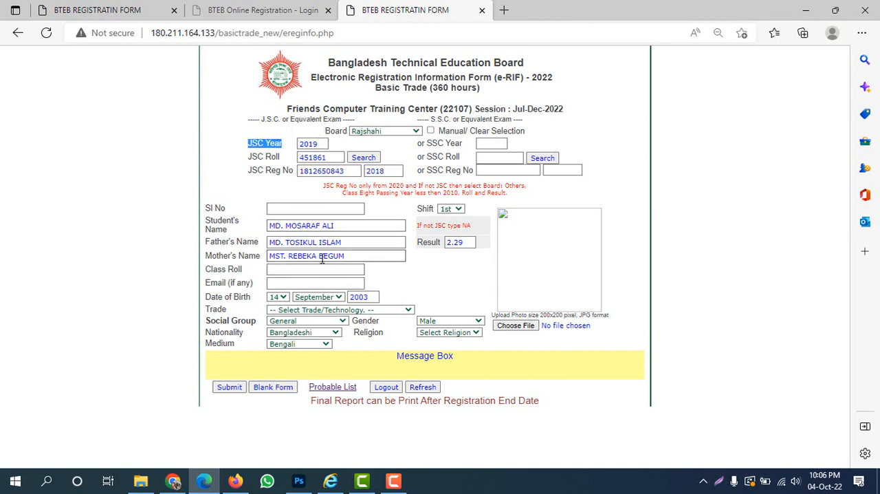
click(247, 183)
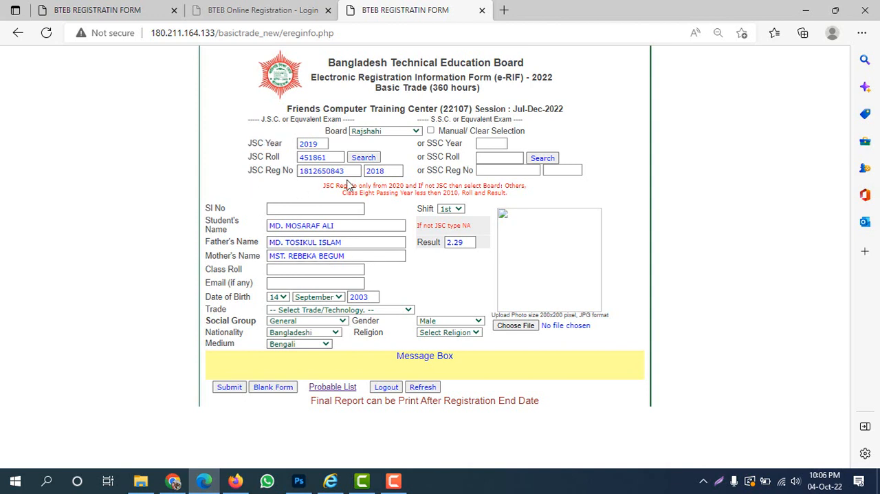
click(326, 207)
drag(326, 187, 508, 195)
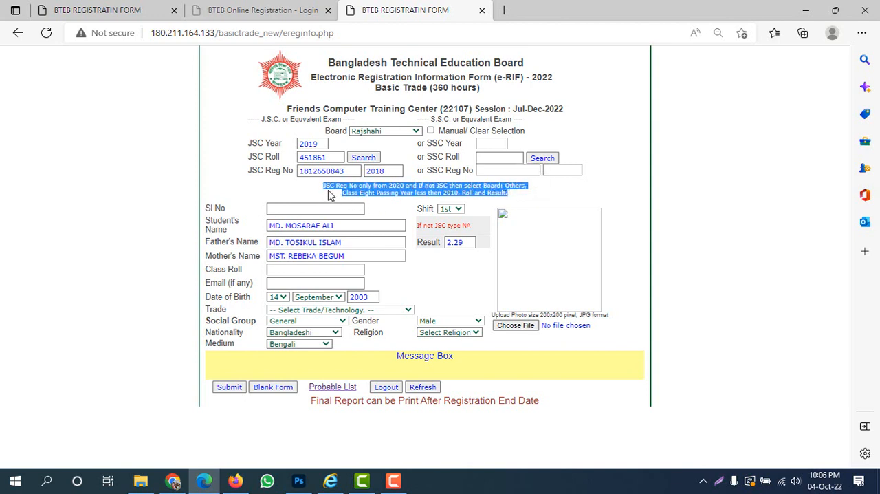
click(416, 191)
drag(459, 193, 444, 193)
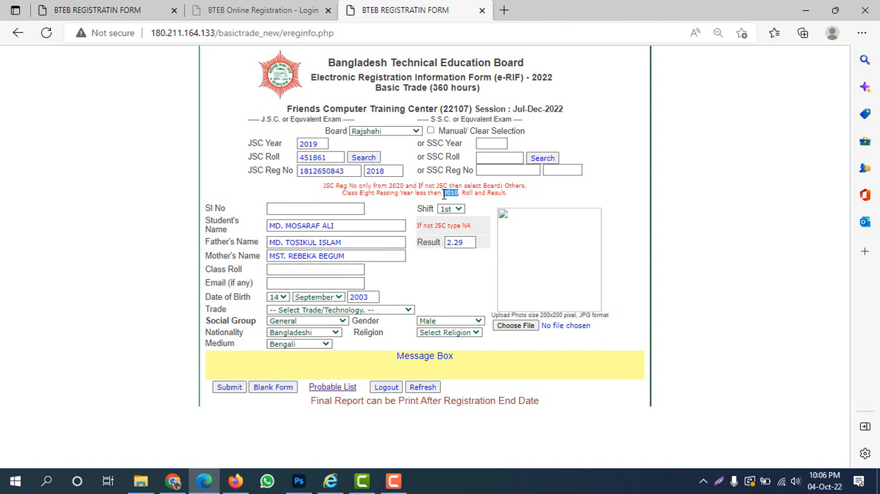
click(396, 193)
double_click(322, 143)
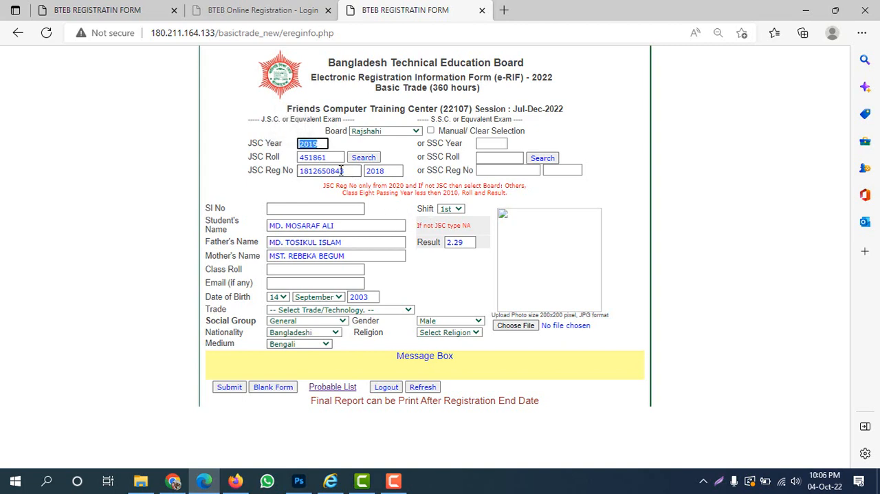
Go to the probable list and start another new student entry.
click(333, 386)
click(22, 72)
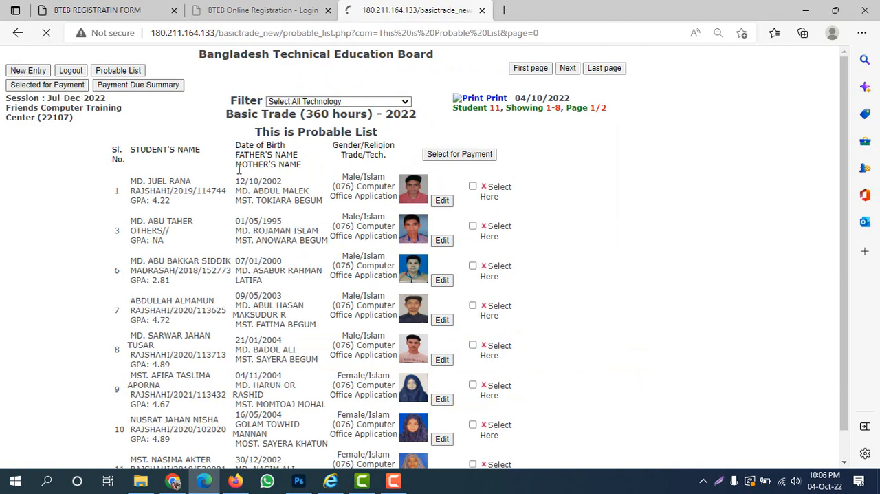
Enable the Manual/Clear Selection option and enter 2008 as the JSC year along with the student's JSC roll number.
click(313, 143)
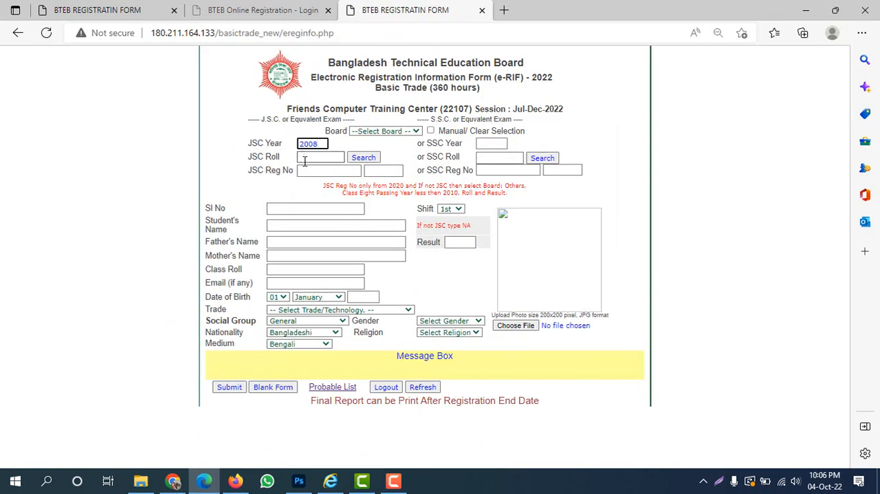
click(304, 158)
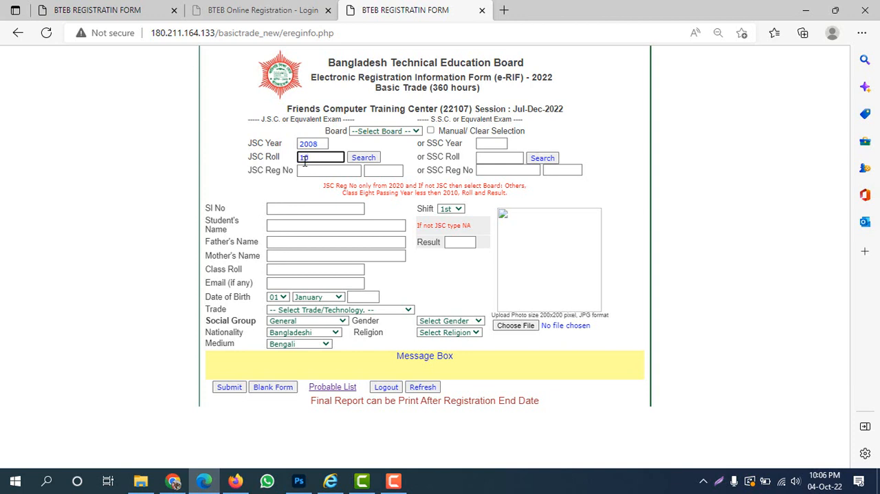
text(10)
click(431, 131)
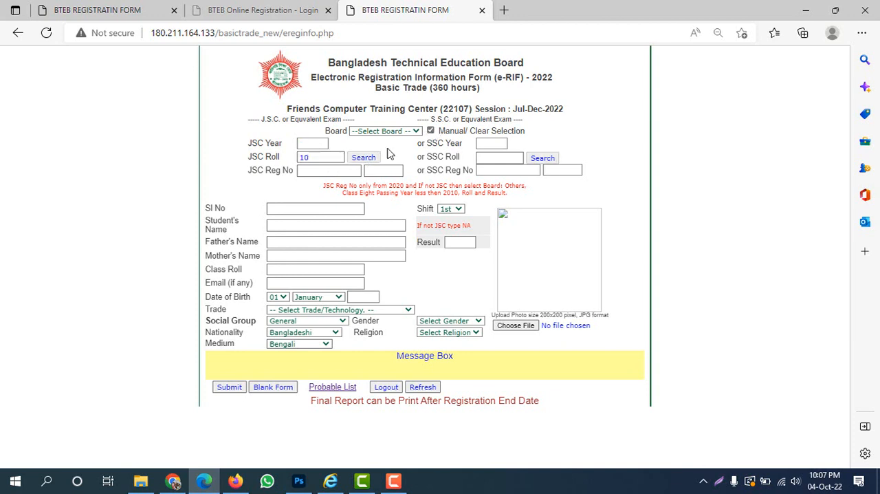
click(306, 146)
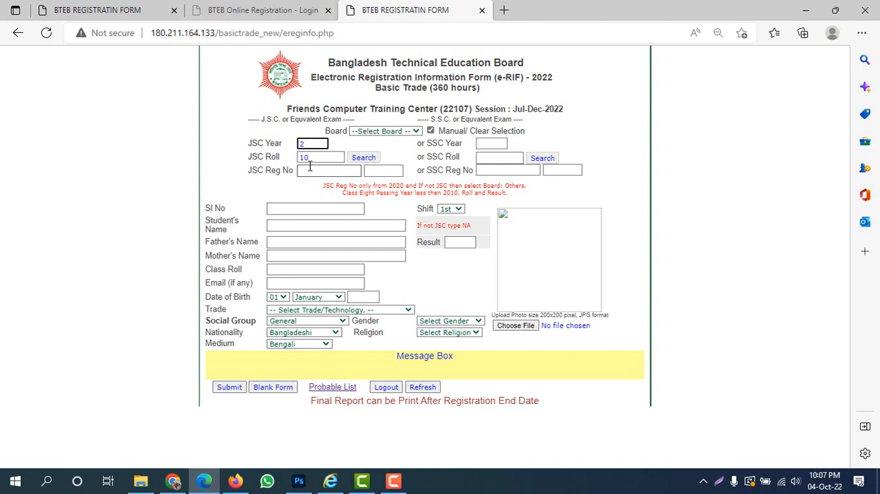
text(2008)
Set the student's serial number to 10 and fill in the student's full name.
click(270, 209)
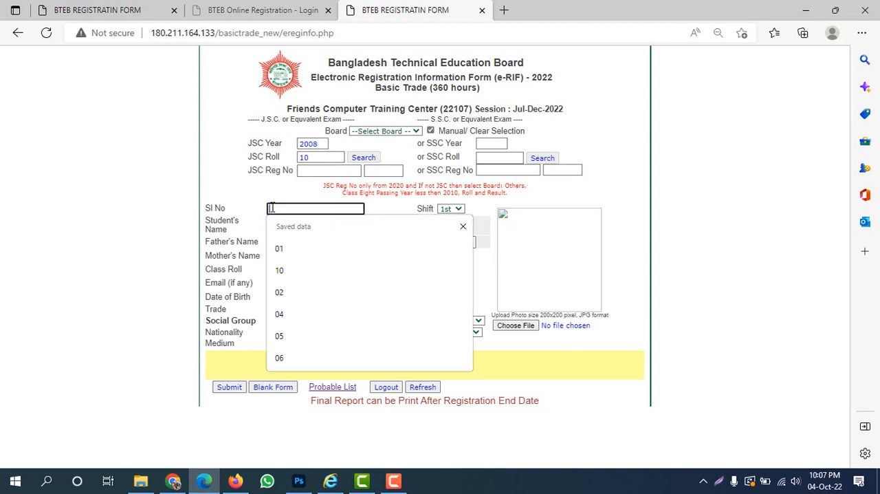
text(10)
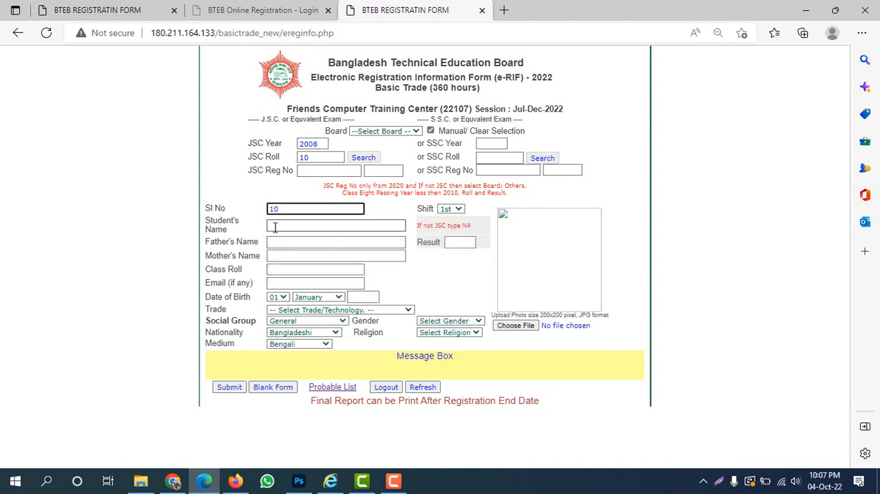
click(274, 227)
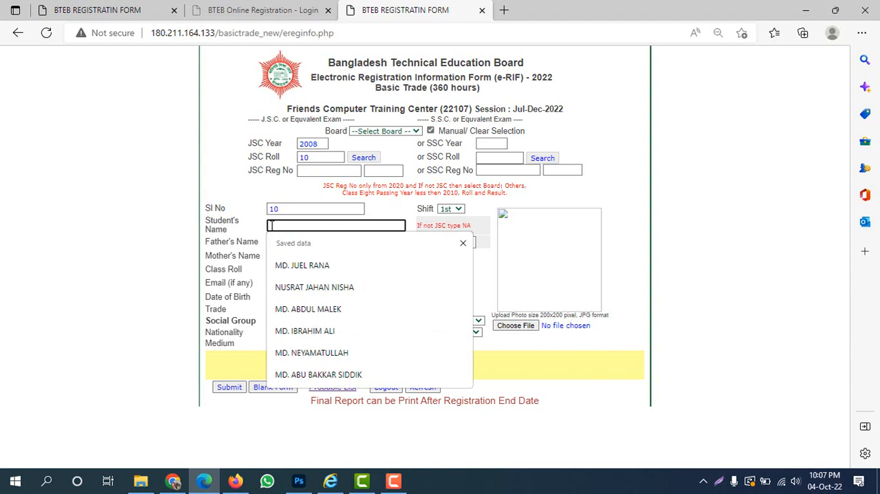
key(Tab)
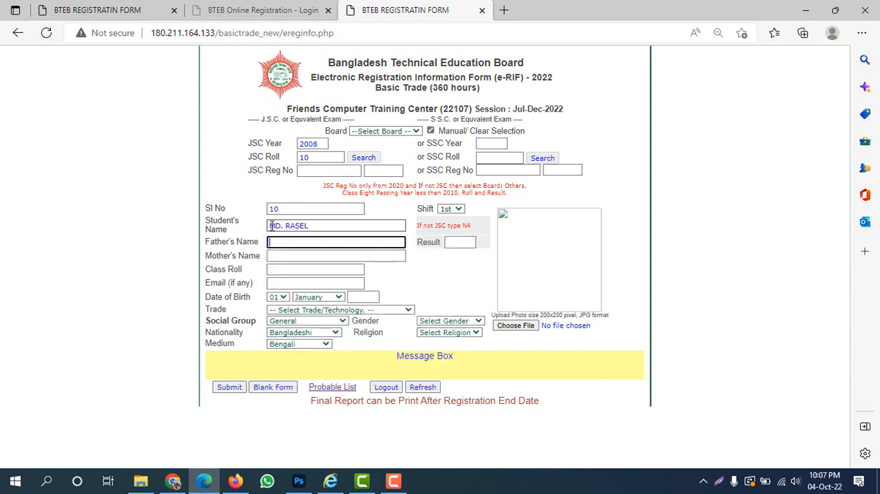
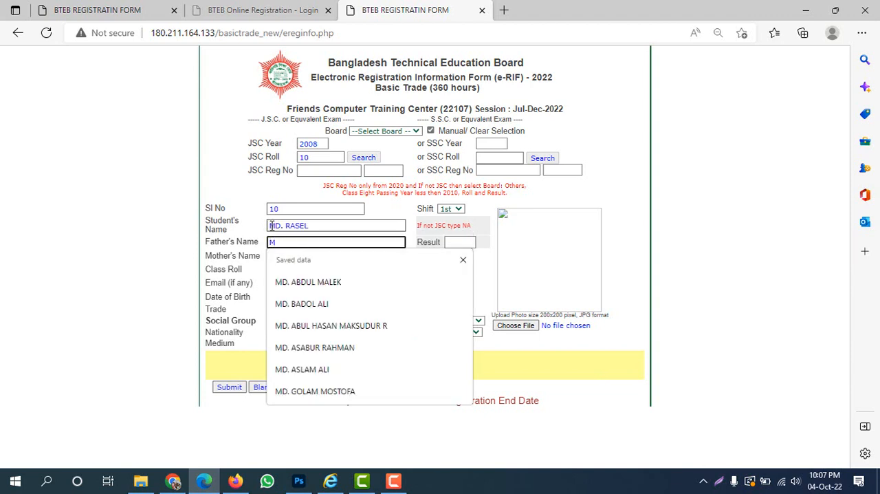
Fill in the father's and mother's names and set the class roll to 10.
key(Tab)
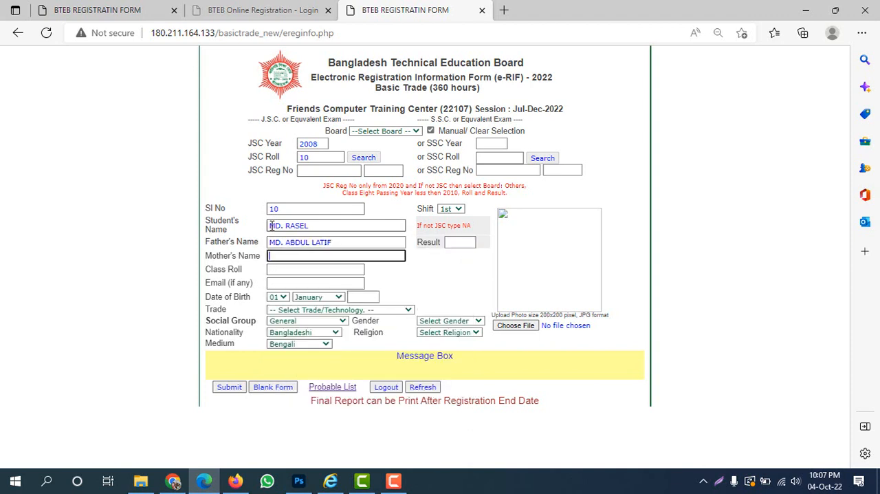
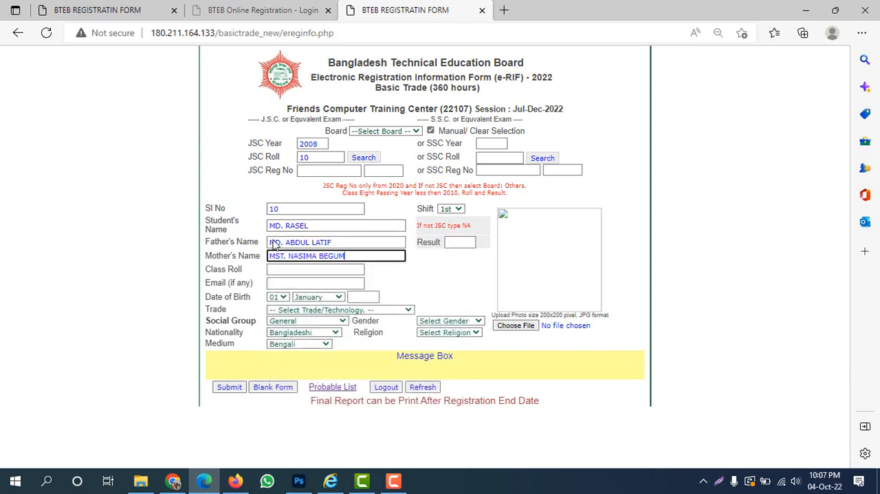
key(Tab)
click(280, 269)
text(10)
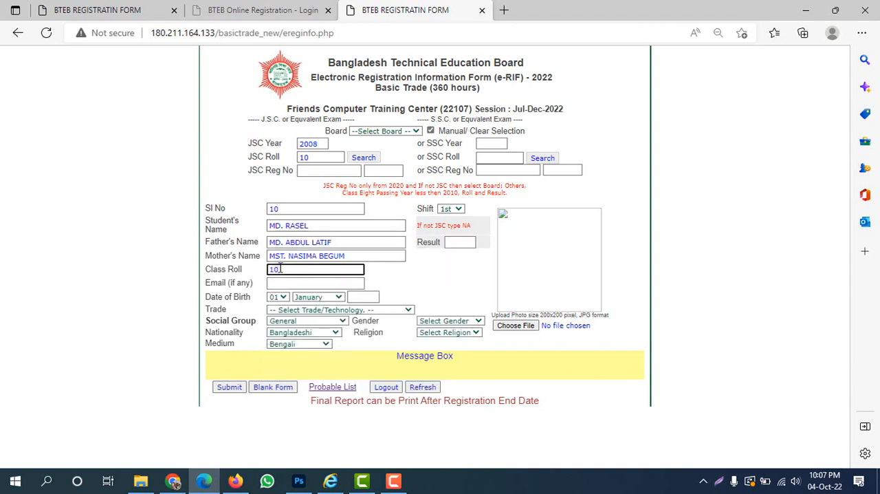
Fill in the day, month and year of the student's date of birth.
click(277, 297)
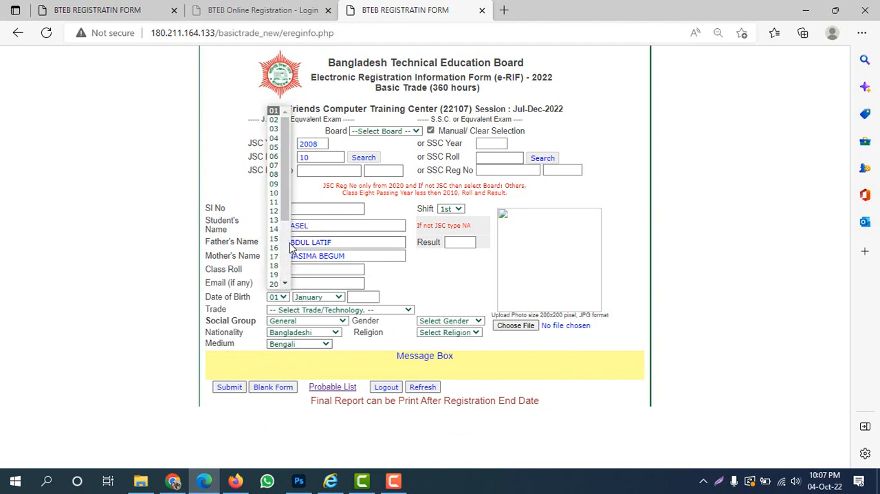
scroll(280, 146, down, 1)
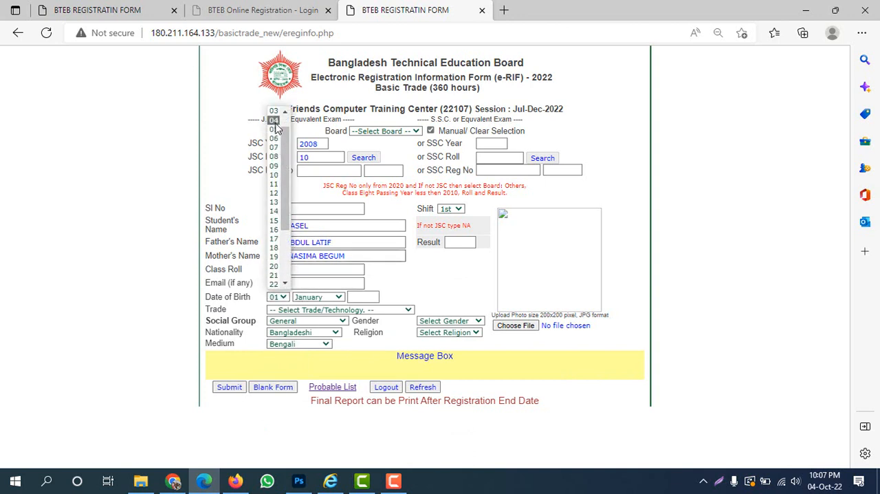
click(274, 120)
click(317, 297)
click(315, 284)
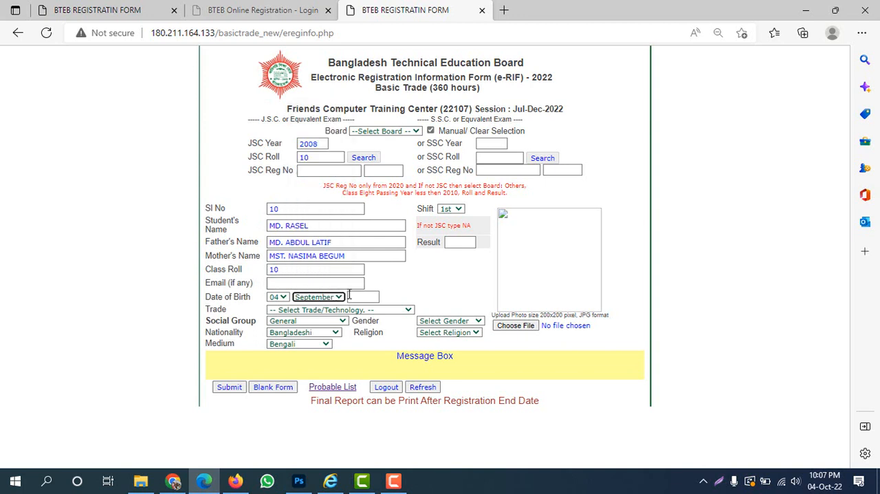
click(354, 295)
text(19)
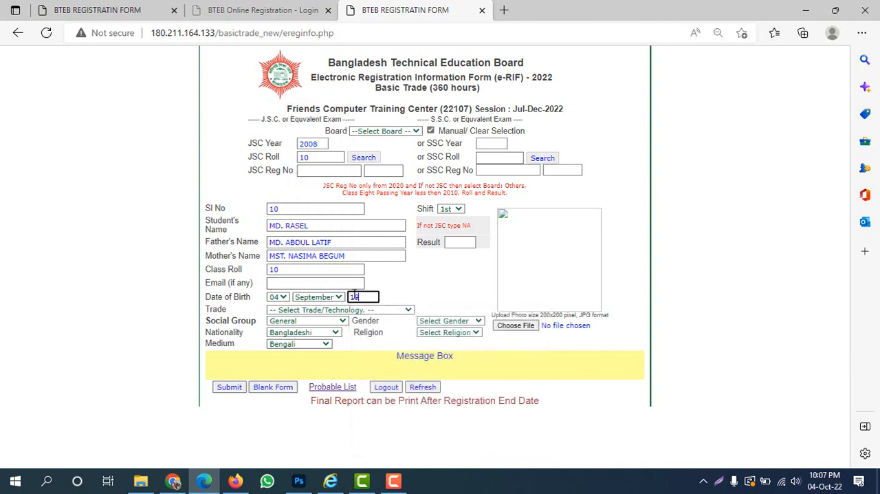
text(96)
Choose 076 - Computer Office Application as the trade, with gender Male and religion Islam.
click(344, 309)
click(337, 330)
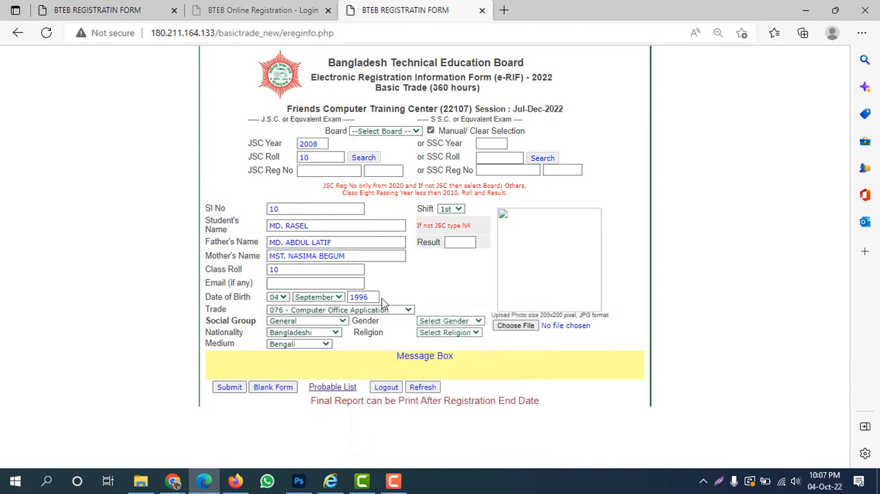
click(450, 320)
click(437, 341)
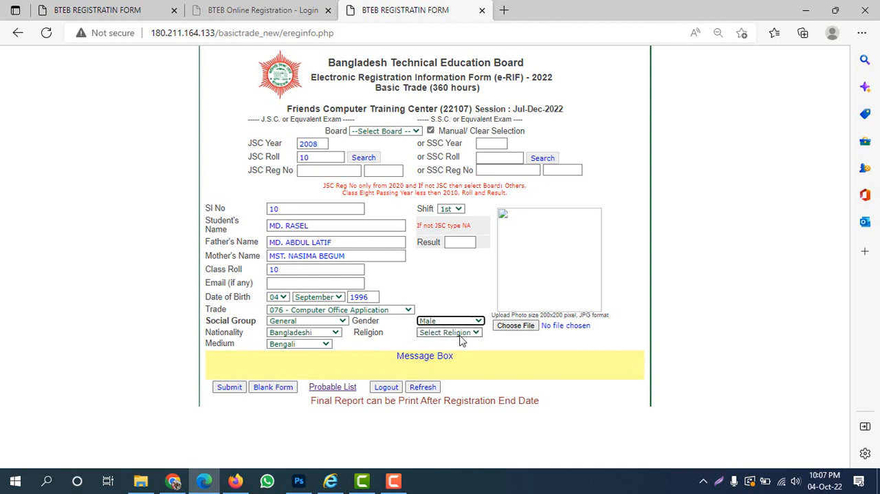
click(459, 332)
click(432, 353)
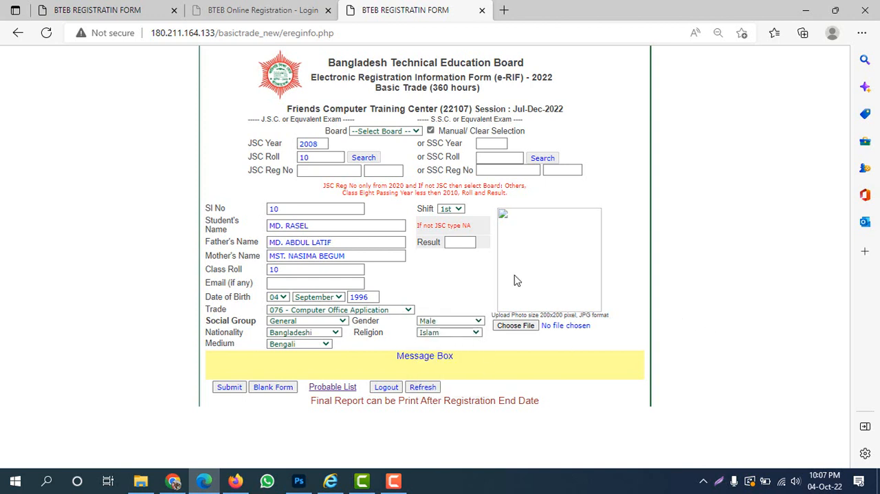
Enter NA as the result and attach 2.jpg from the bteb folder as the student's photo.
click(466, 242)
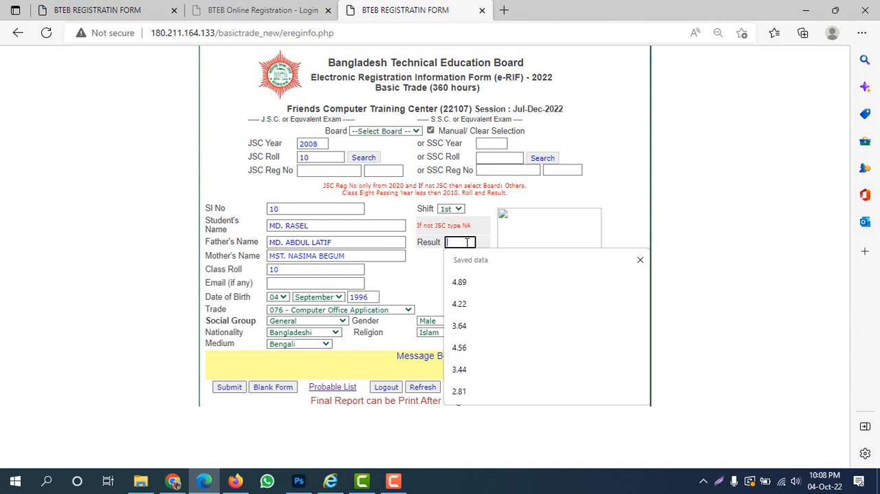
text(NA)
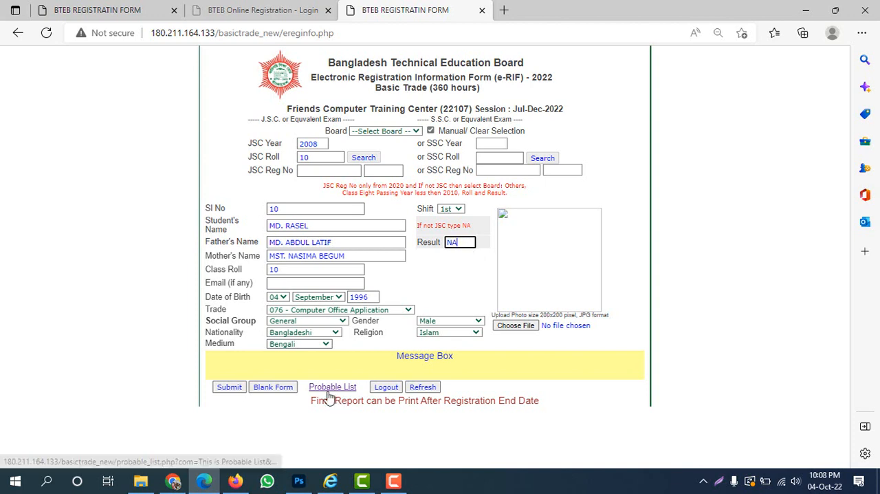
click(515, 325)
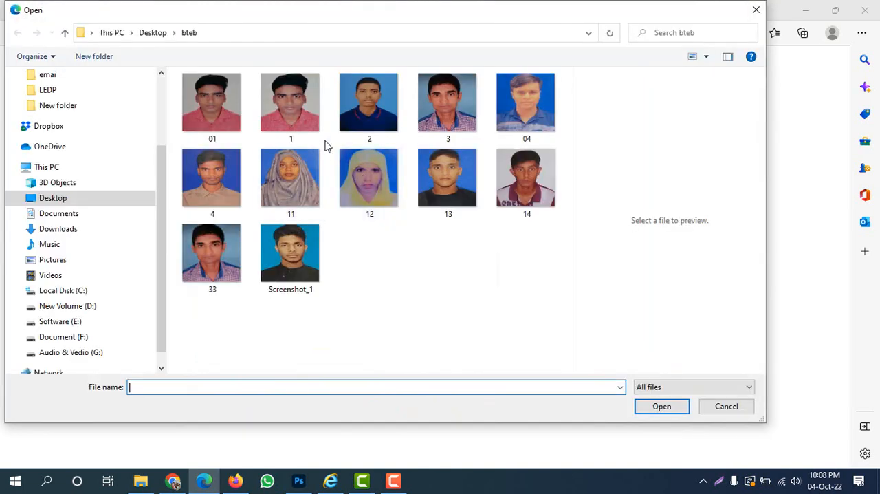
click(369, 103)
click(661, 406)
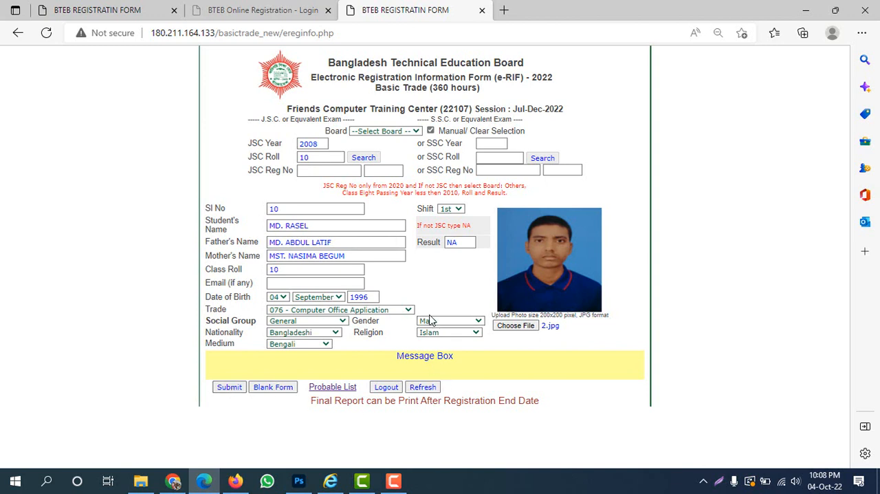
Go to the probable list without submitting the form and examine the first student's entry.
click(330, 387)
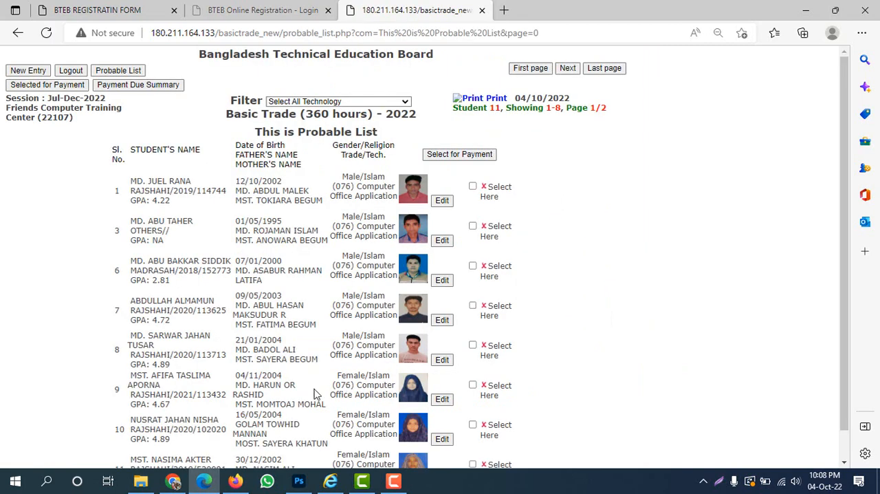
drag(117, 189, 409, 188)
click(596, 254)
Switch to the Friends Computer Training Center YouTube channel in Chrome and frame the subscription status with a screenshot selection, then dismiss it.
click(172, 480)
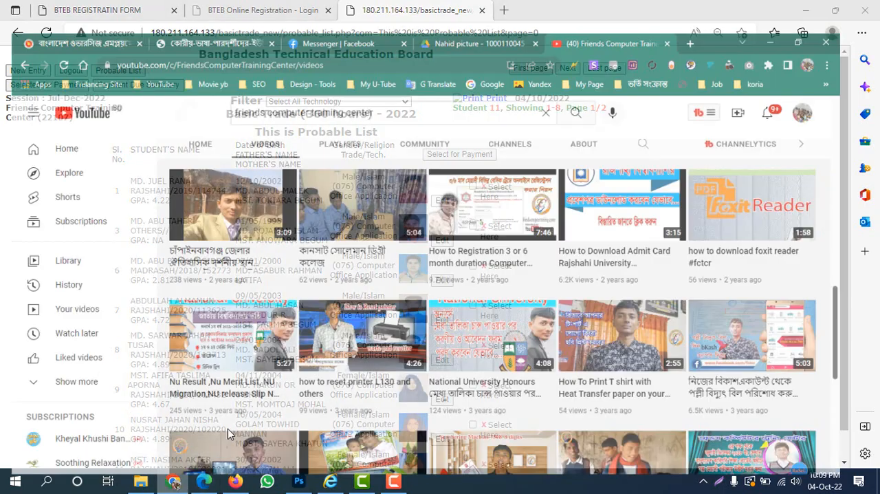
scroll(338, 363, up, 10)
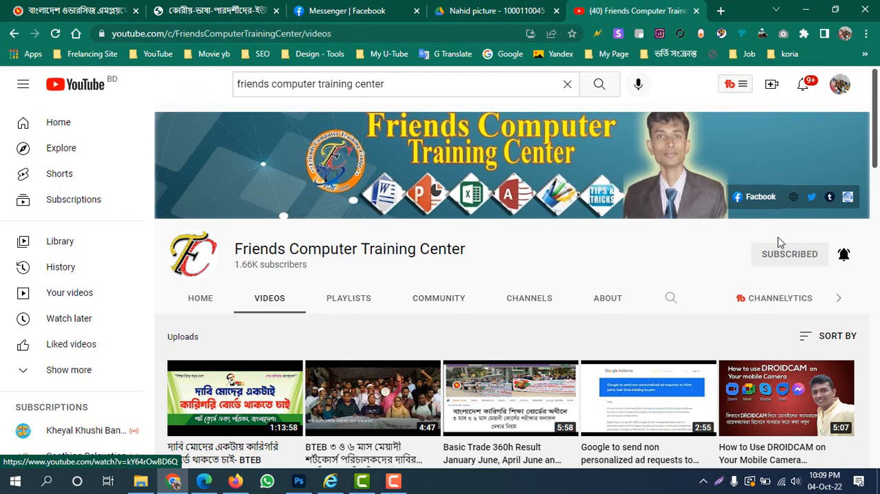
key(Print)
drag(731, 235, 828, 274)
click(839, 154)
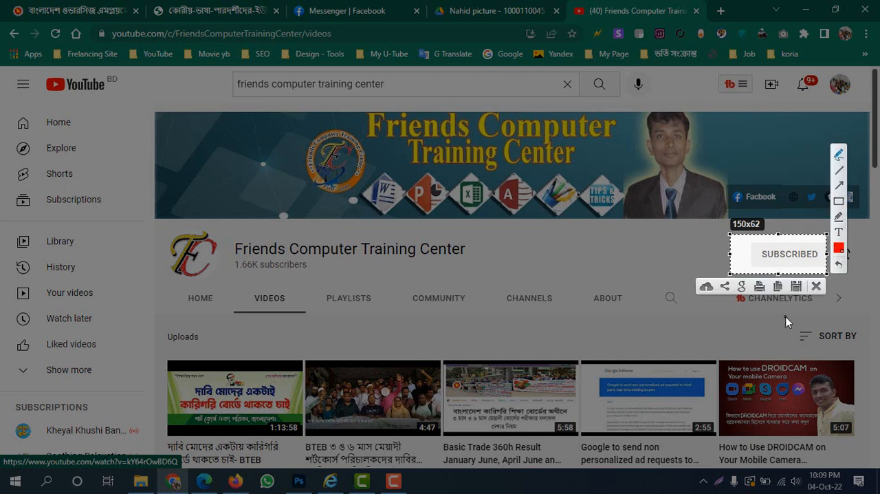
click(757, 288)
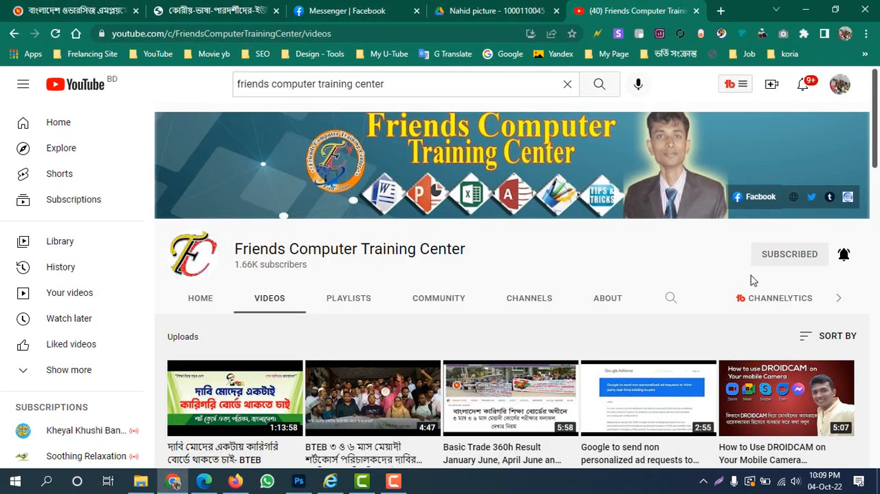